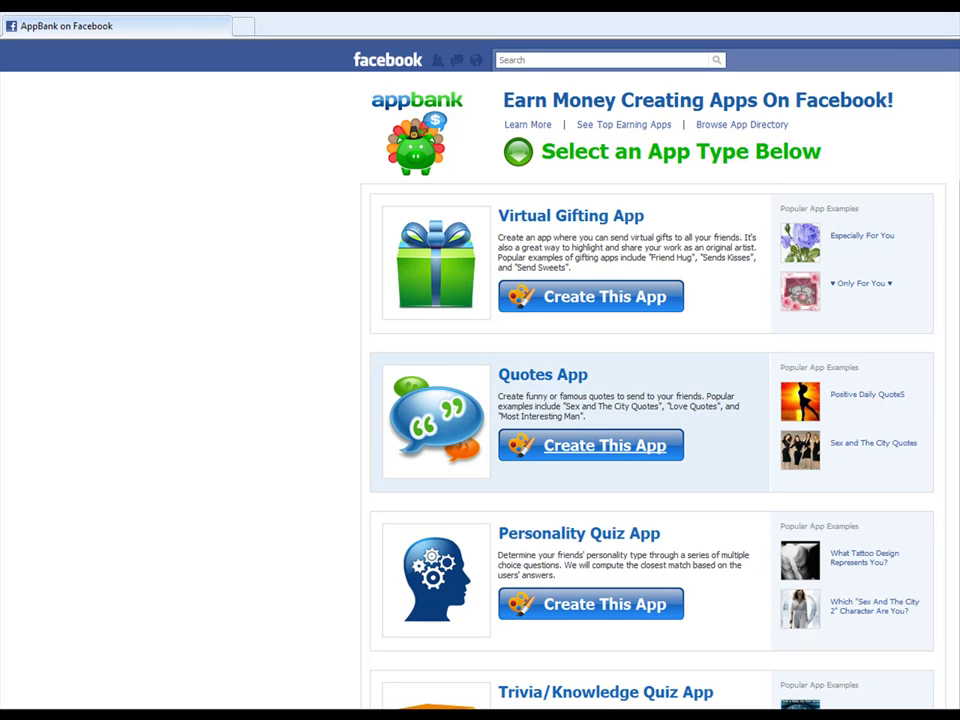
Step: Start creating a Quotes App via 'Create This App' on the AppBank home page
left_click(605, 445)
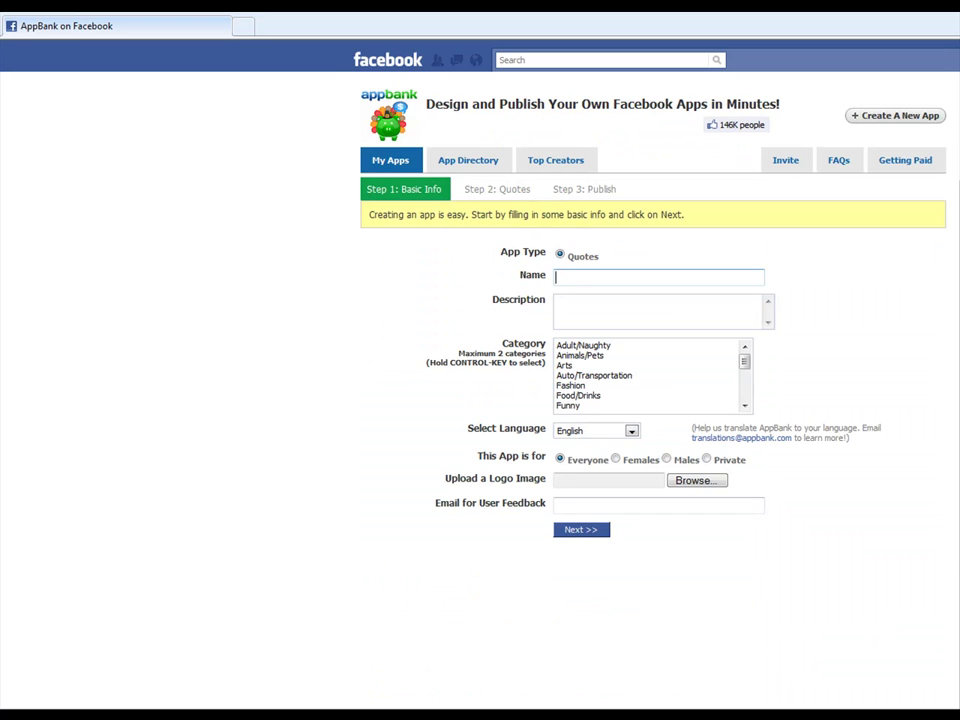
Step: Name the app 'Sex and The City Quotes!' with description 'The best quotes from Sex and The City!'
type("Sex and")
type(" They")
key("BackSpace")
type("City Q")
type("uotes")
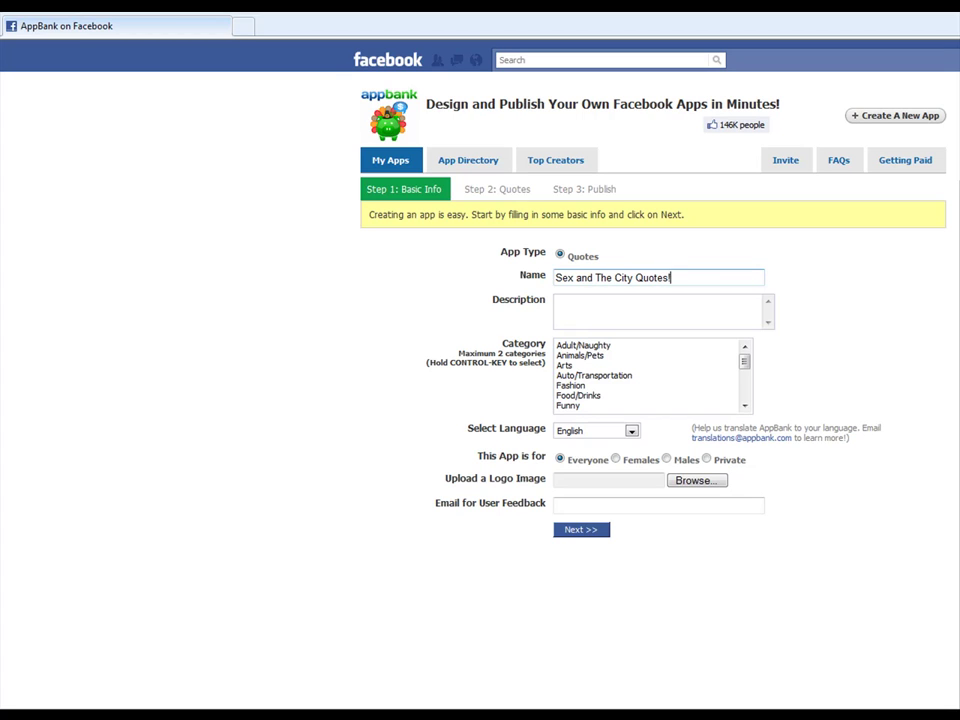
type("!")
key("Tab")
type("The be")
type("st quotes f")
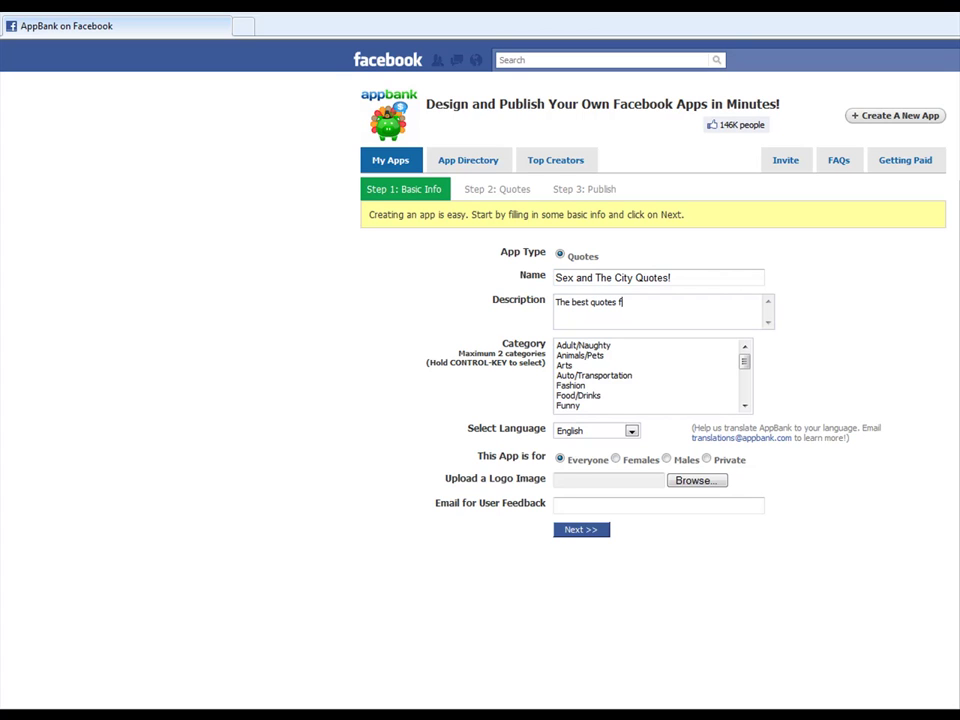
type("rom Sex and ")
type("The ")
type("City!")
Step: Select Movies and TV Shows as categories and keep English as the language
scroll(650, 375, "down", 1)
scroll(650, 375, "down", 1)
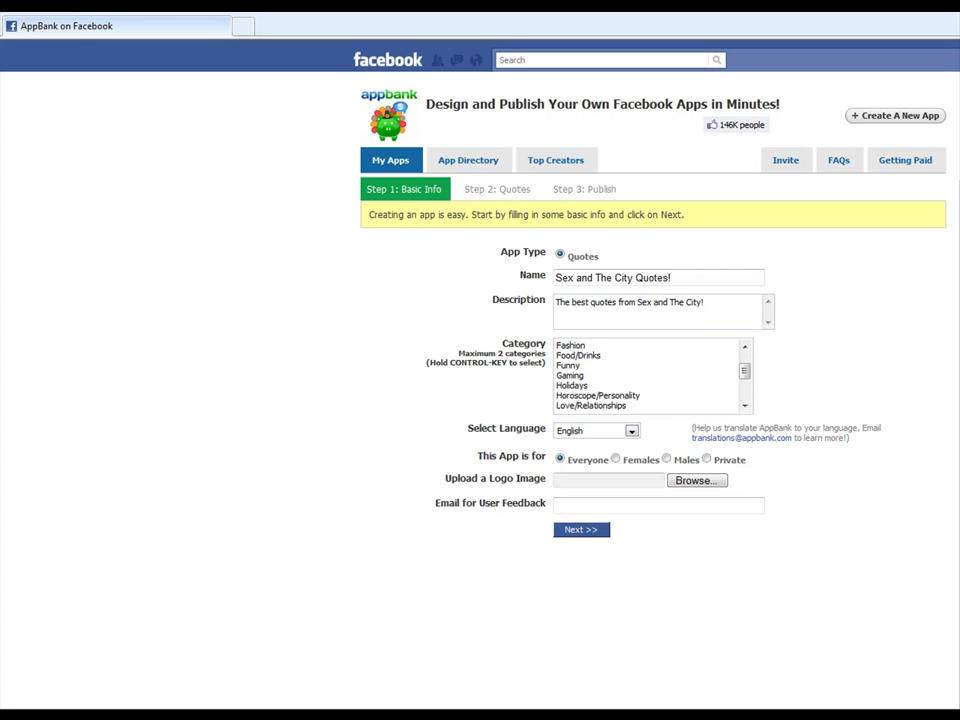
scroll(650, 375, "down", 1)
scroll(650, 375, "down", 1)
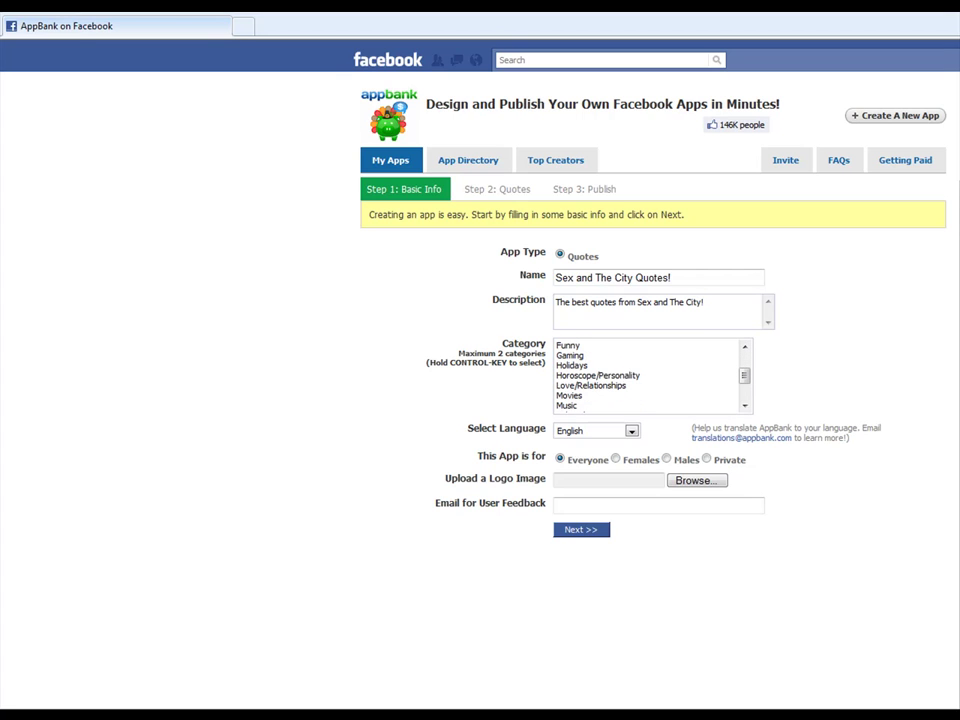
left_click(570, 395)
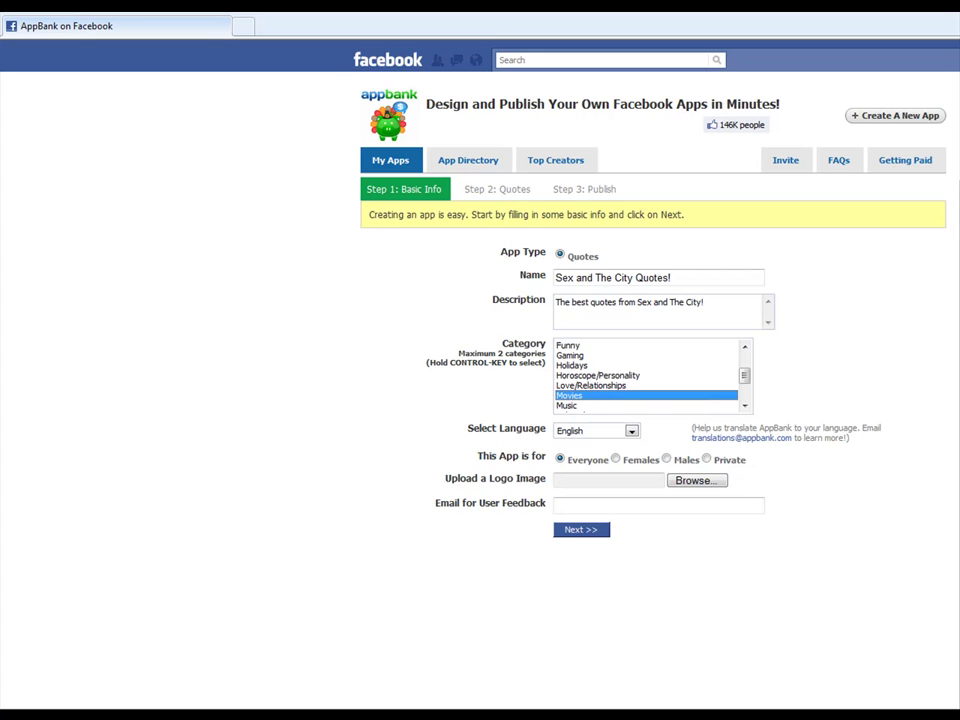
scroll(650, 375, "down", 2)
scroll(650, 375, "down", 1)
scroll(650, 375, "down", 2)
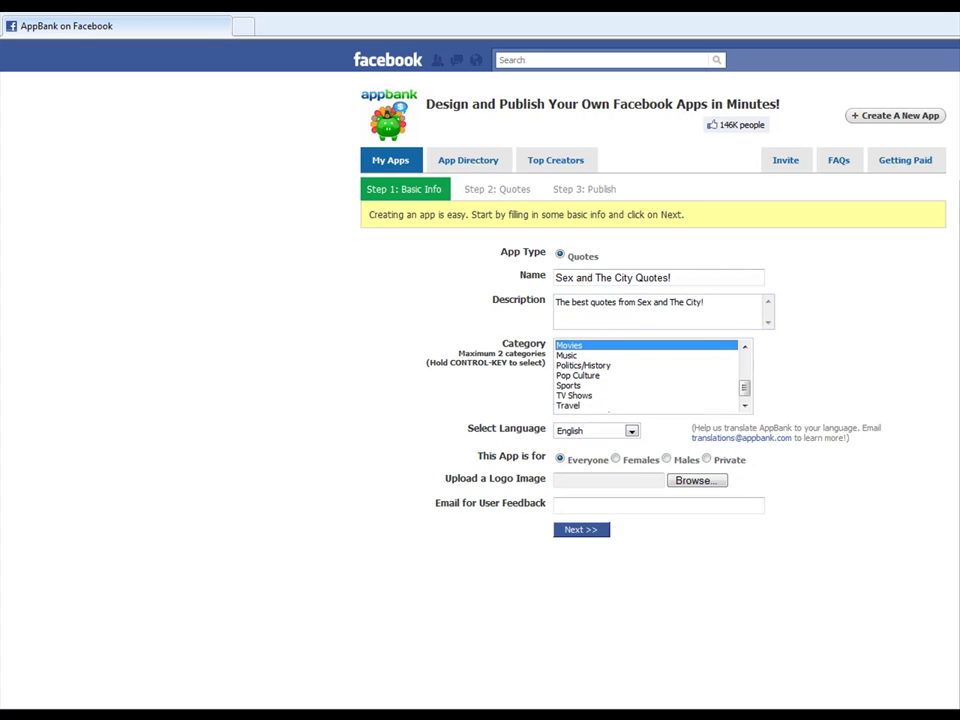
left_click(574, 395, "ctrl")
left_click(631, 431)
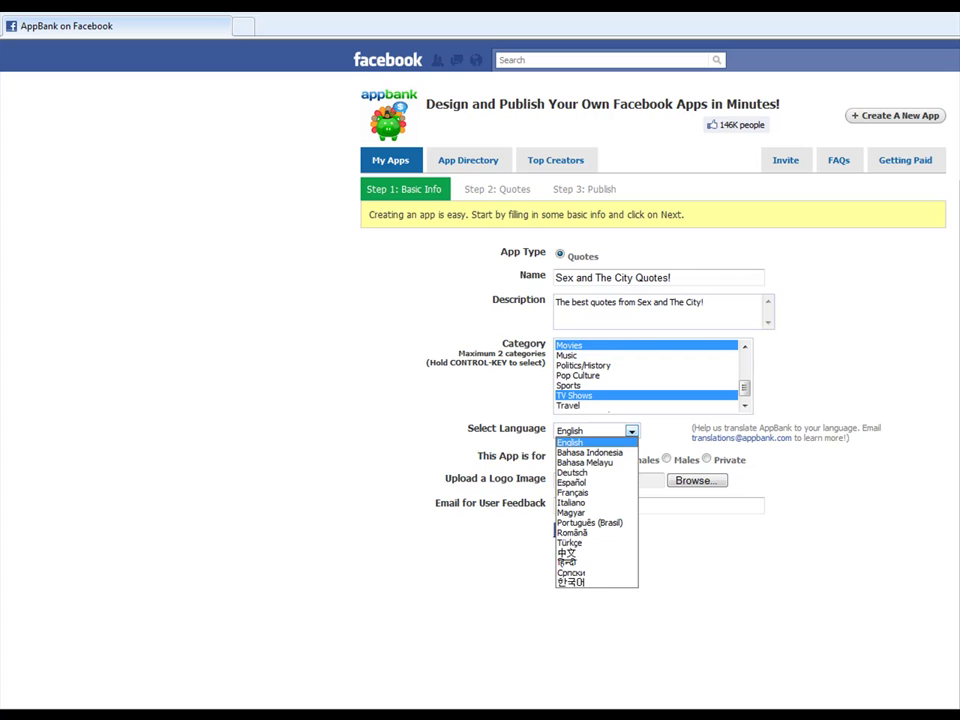
key("Return")
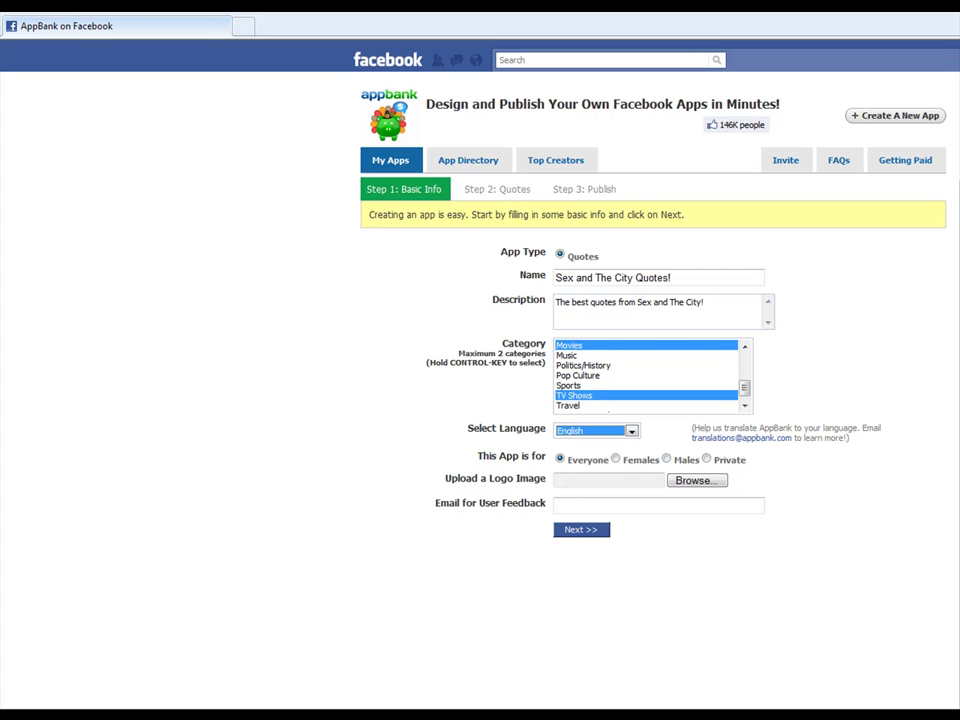
Step: Set Sex-And-The-City2.jpg as the app logo
left_click(697, 480)
type("se")
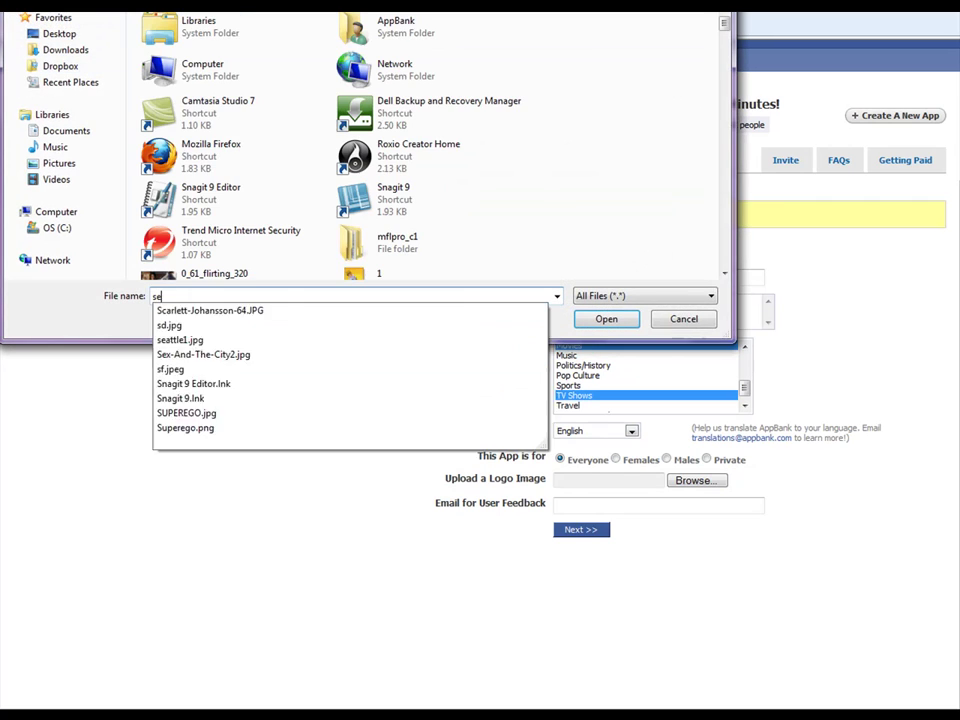
type("x")
key("Down")
key("Return")
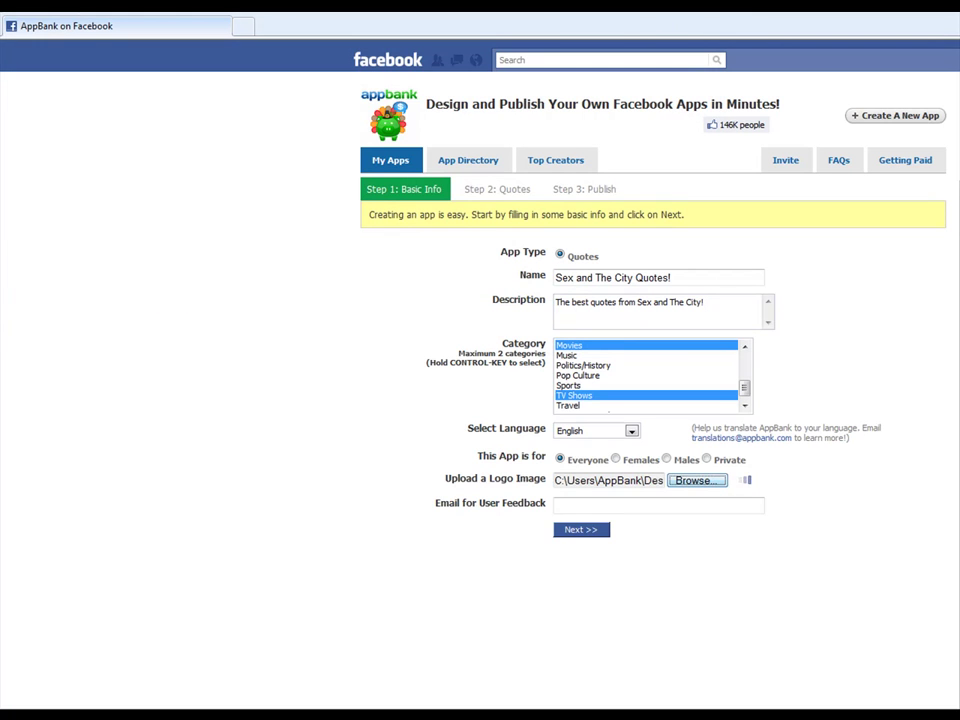
Step: Fill in the suggested feedback email, submit the basic info, and accept the terms
key("Tab")
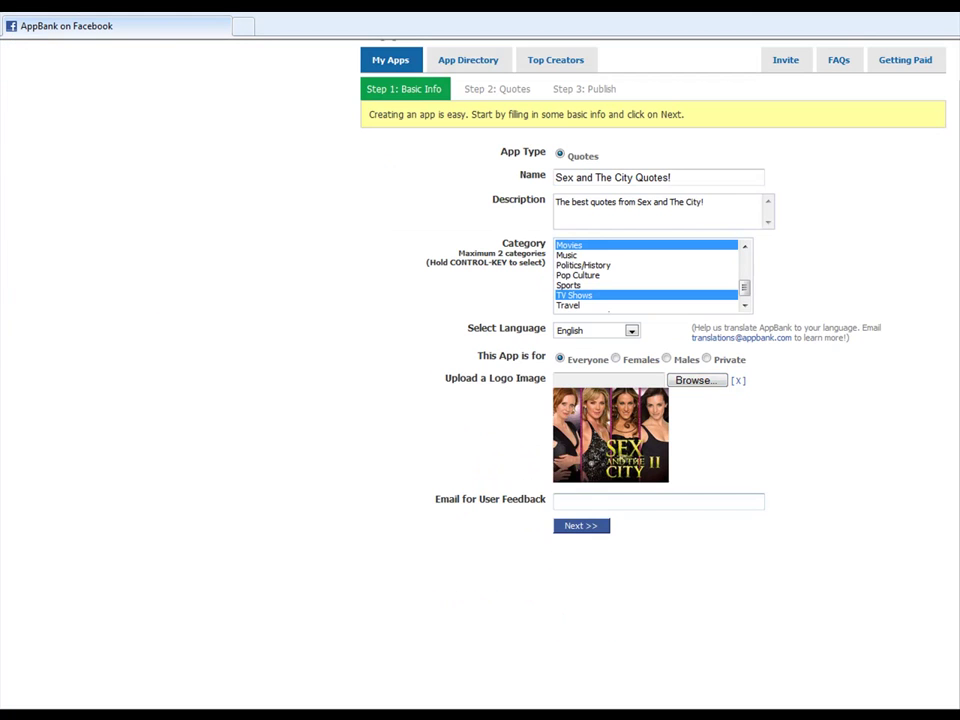
type("s")
key("Down")
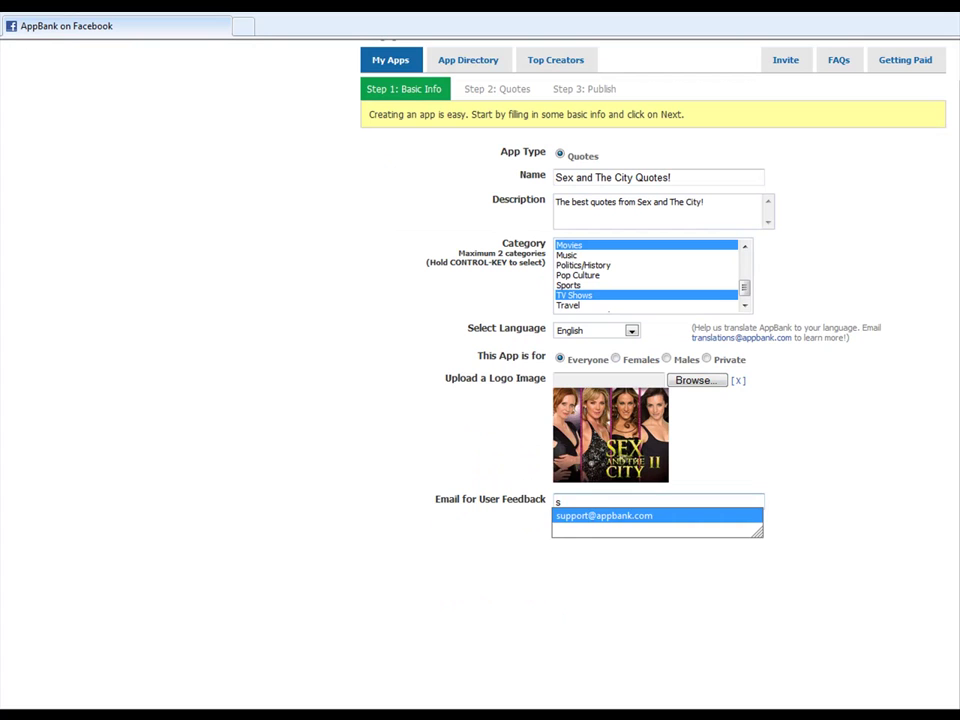
key("Return")
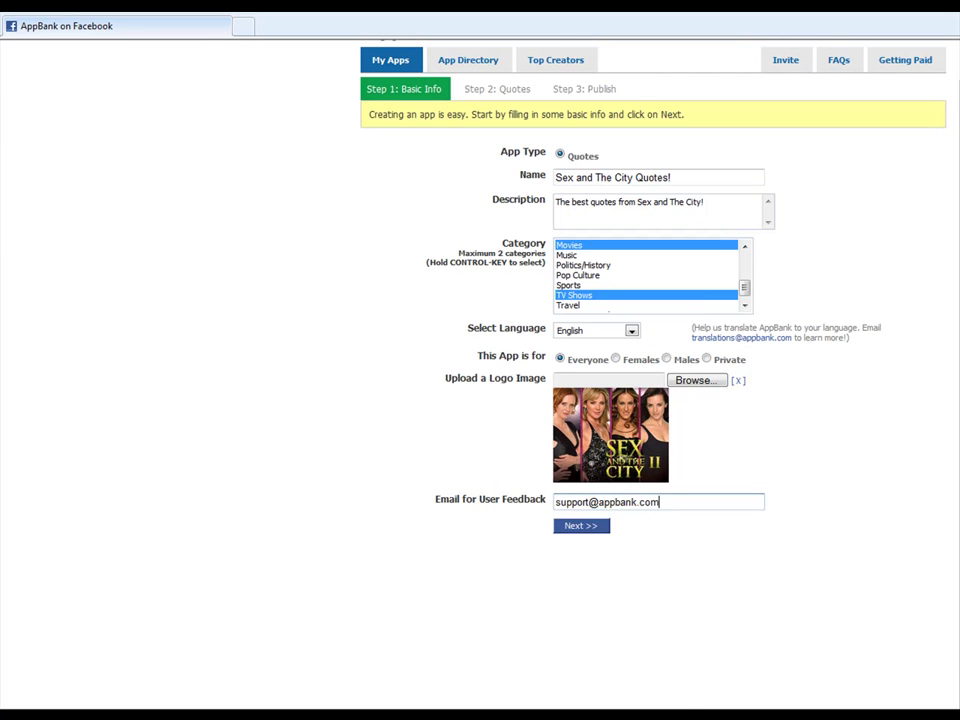
key("Tab")
key("Return")
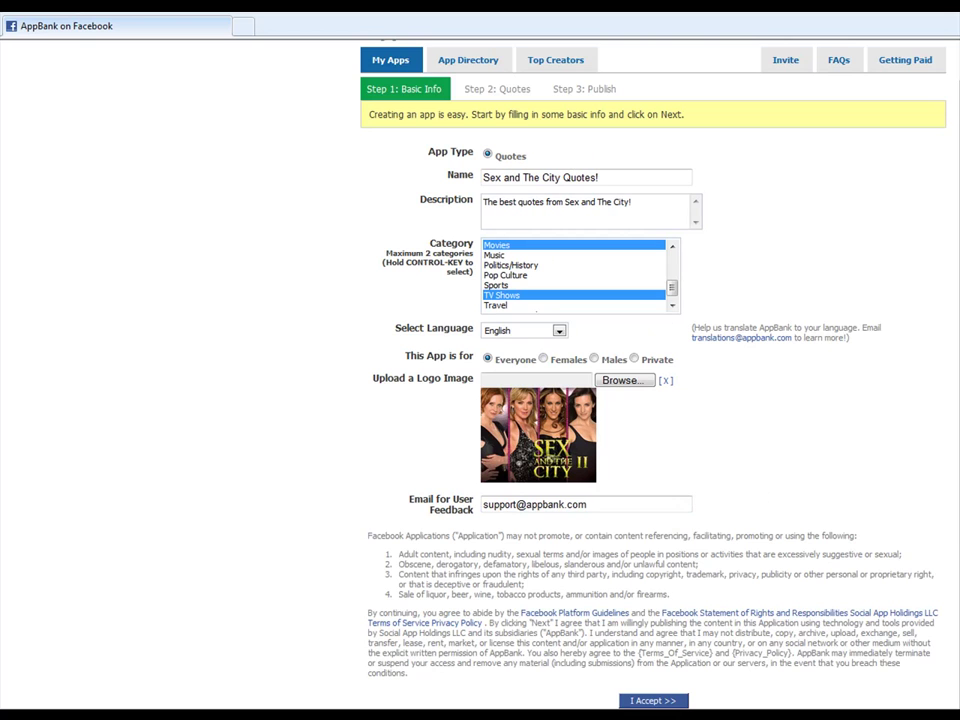
scroll(650, 400, "down", 2)
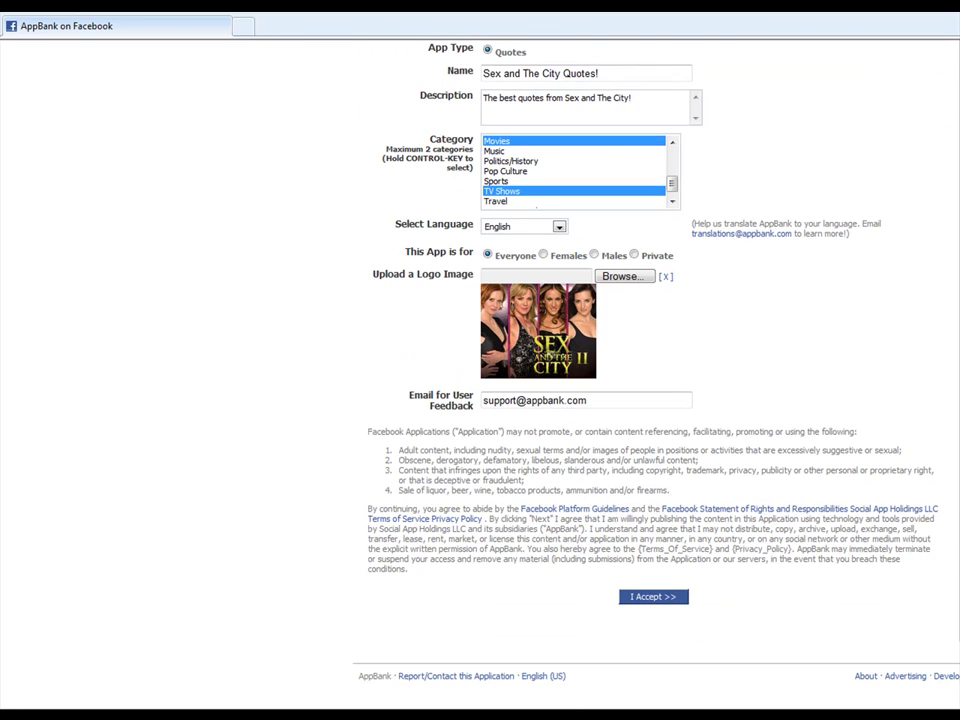
key("Return")
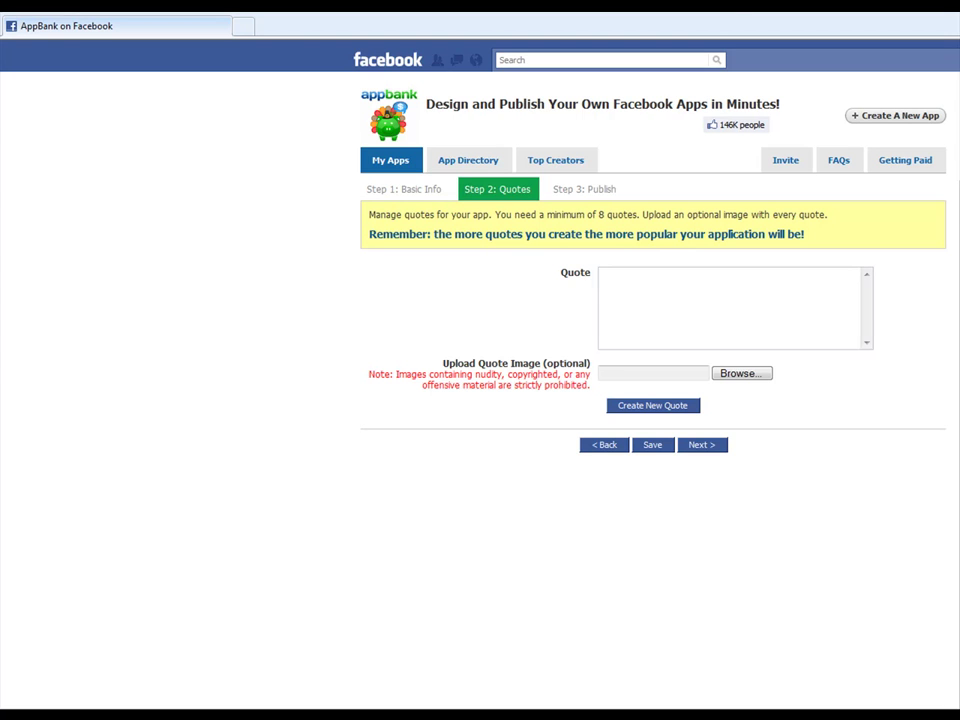
Step: Attach Sex-And-The-City2.jpg to each quote and save them as new quotes
type("sex")
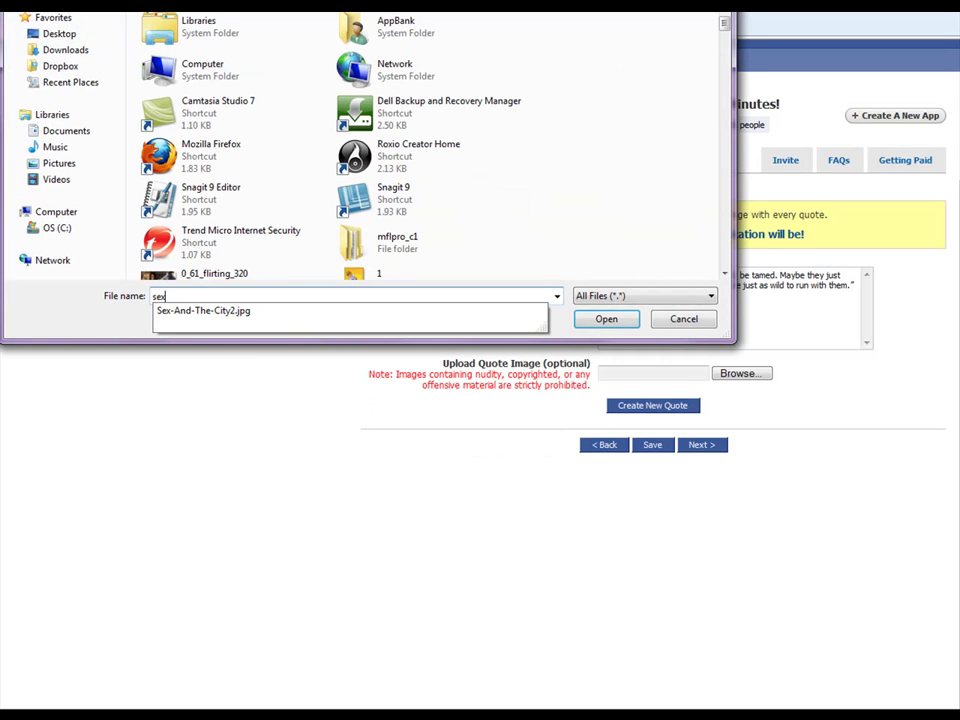
key("Down")
key("Return")
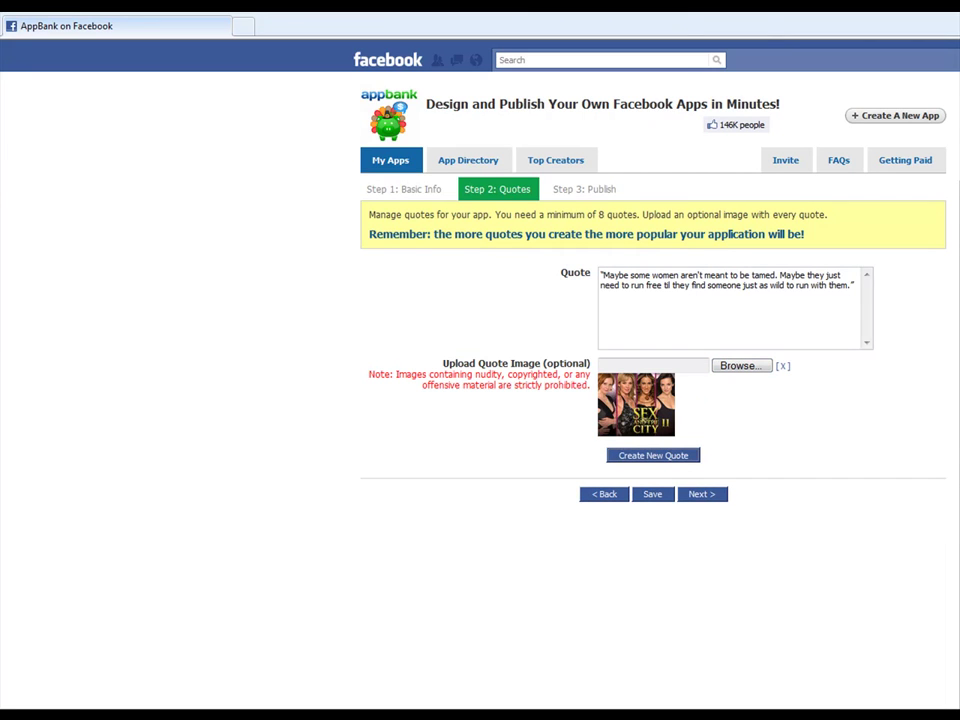
left_click(653, 455)
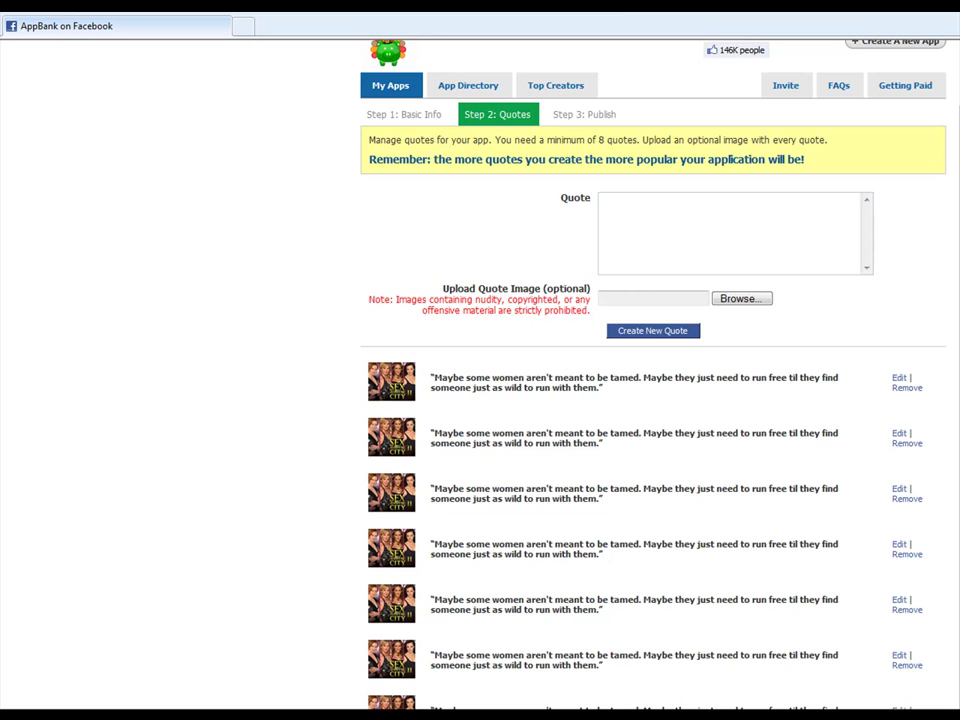
scroll(650, 400, "down", 3)
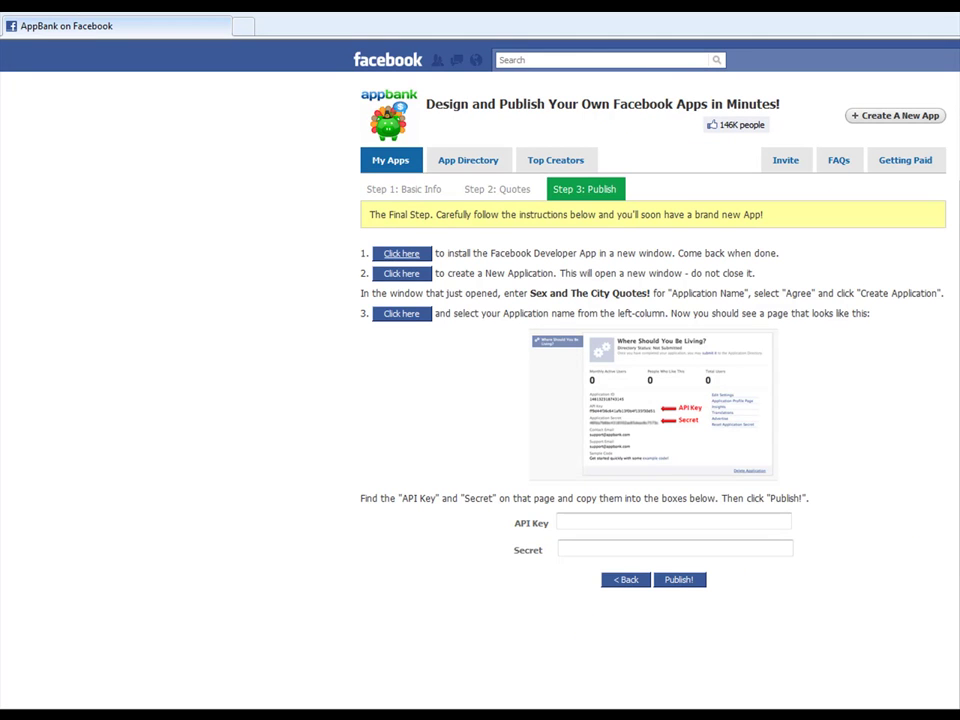
Step: Install the Facebook Developer app, then open Facebook's Create Application form from AppBank
left_click(401, 253)
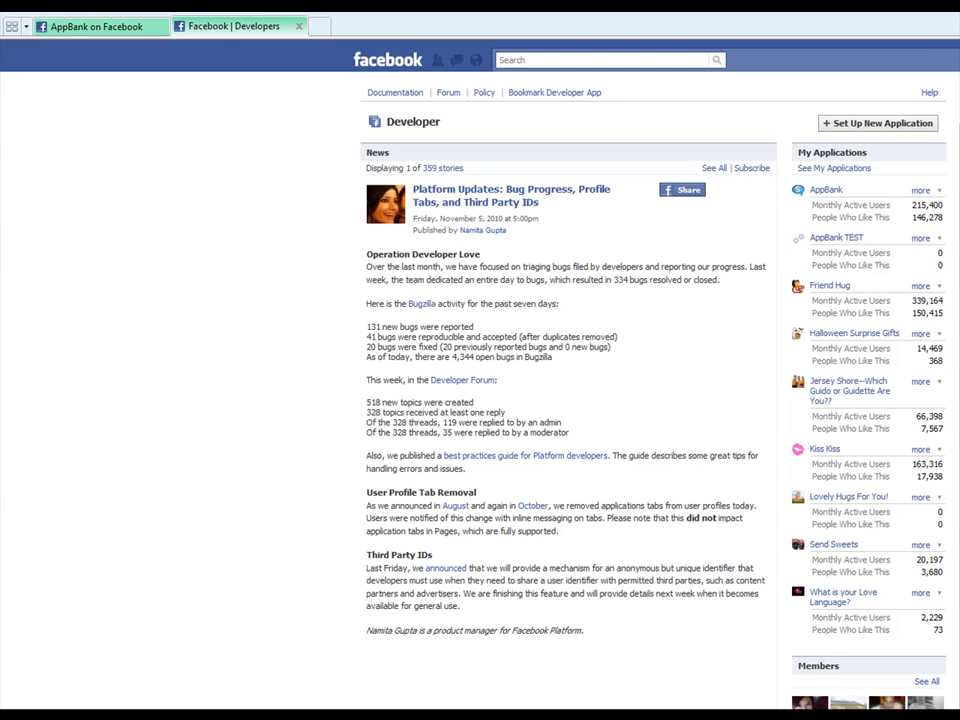
left_click(96, 26)
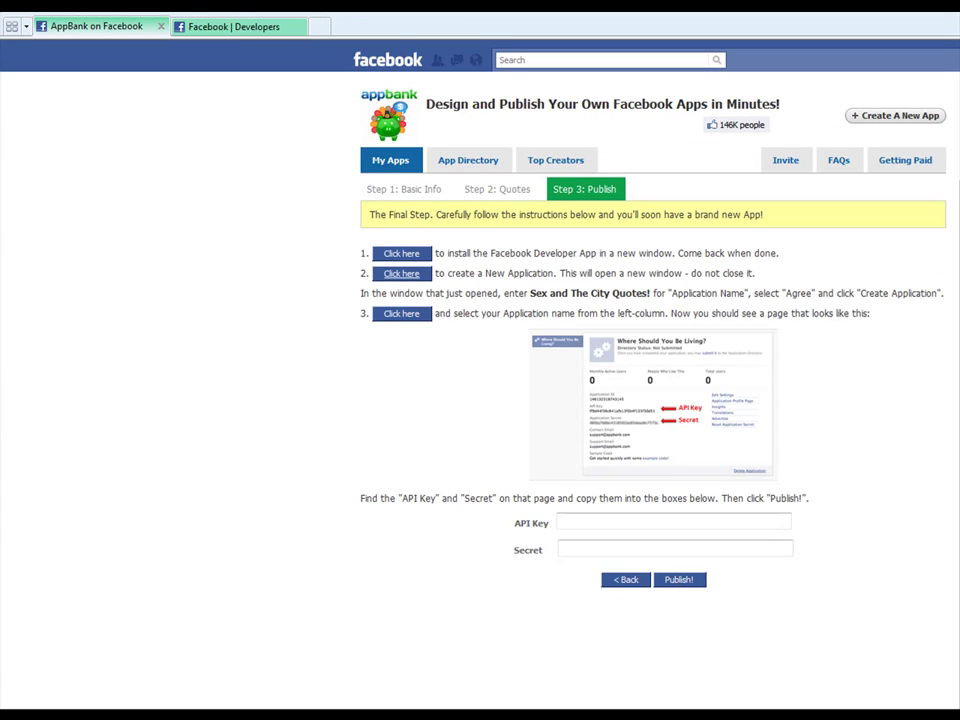
left_click(401, 273)
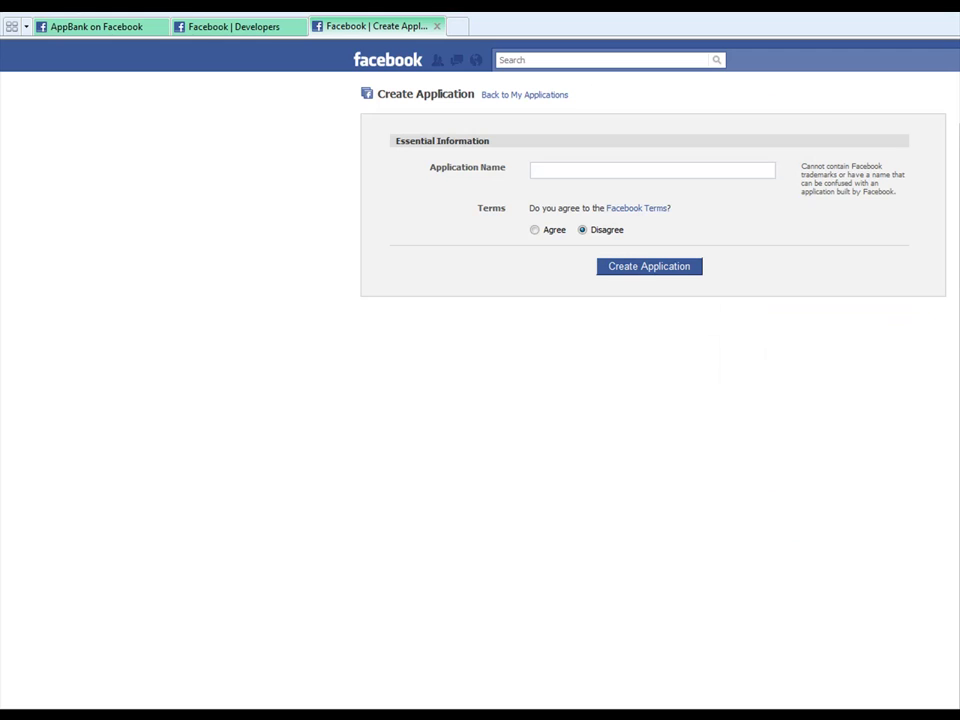
Step: Create the Facebook application 'Sex and The City Quotes!', agreeing to terms and entering captcha 'long soupier'
type("Sex")
type(" and The Ci")
type("ty Quote")
type("s!")
key("Tab")
key("Tab")
key("Up")
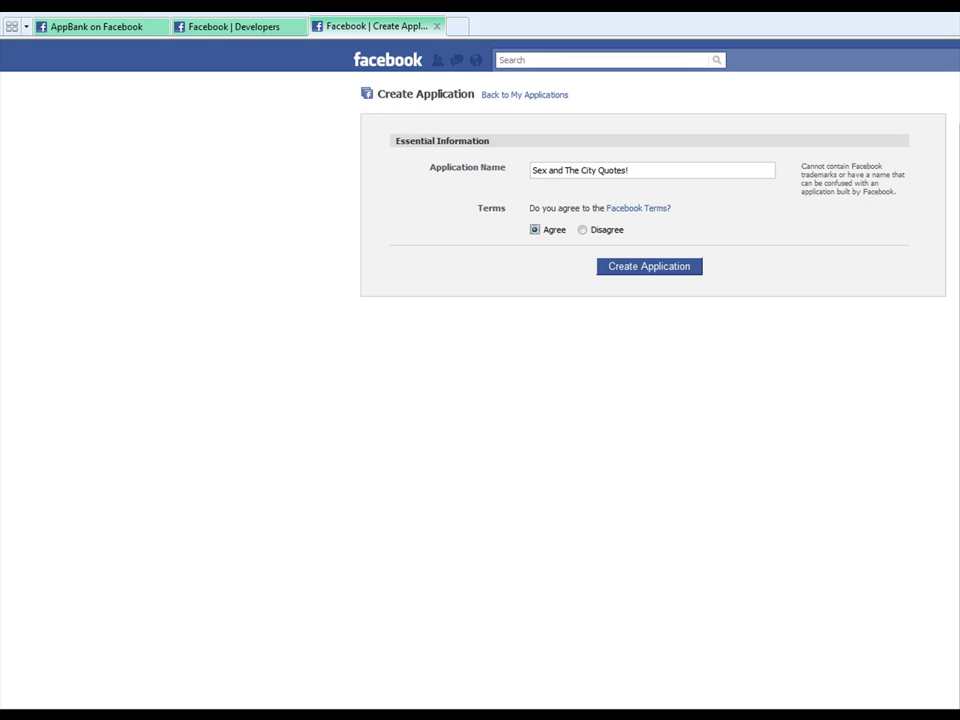
key("Return")
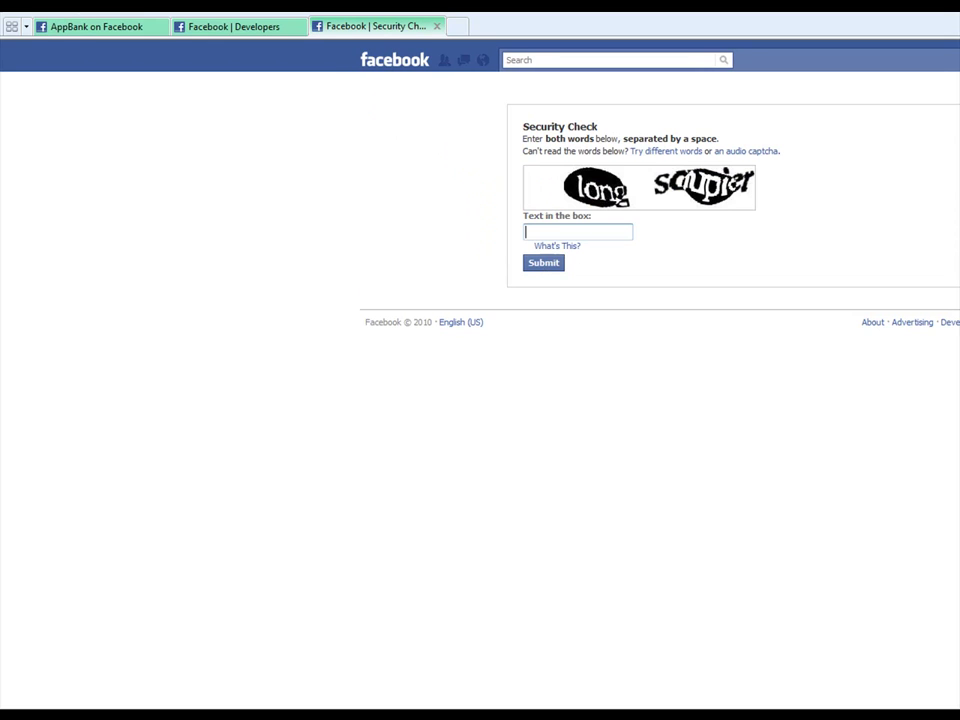
type("long")
type(" soup")
type("ier")
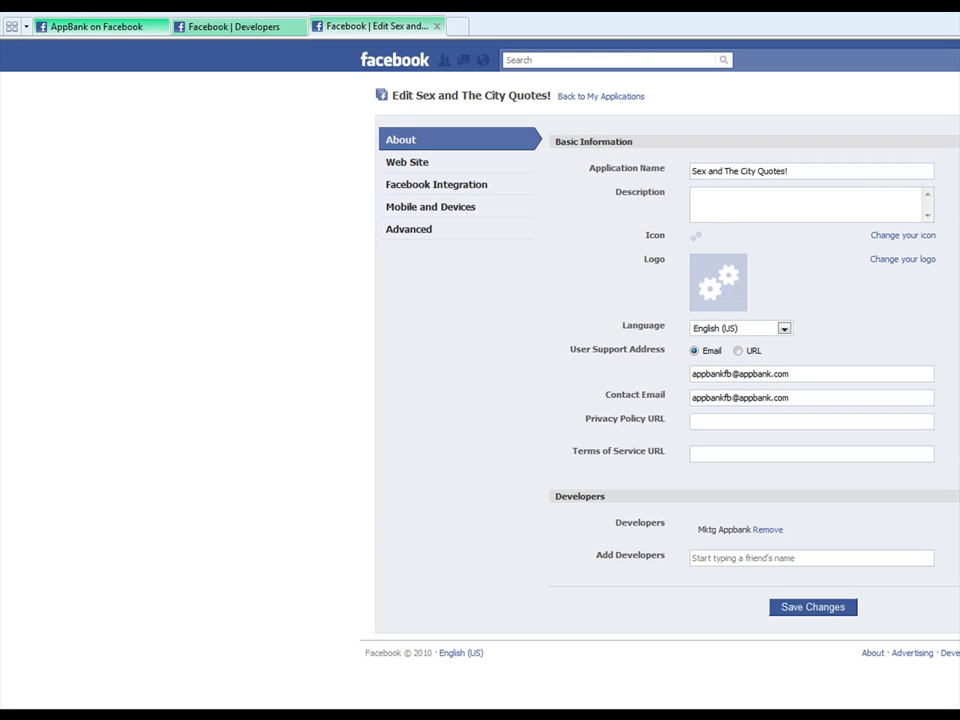
Step: Copy the app's API Key from Facebook Developer into AppBank's API Key box
left_click(96, 26)
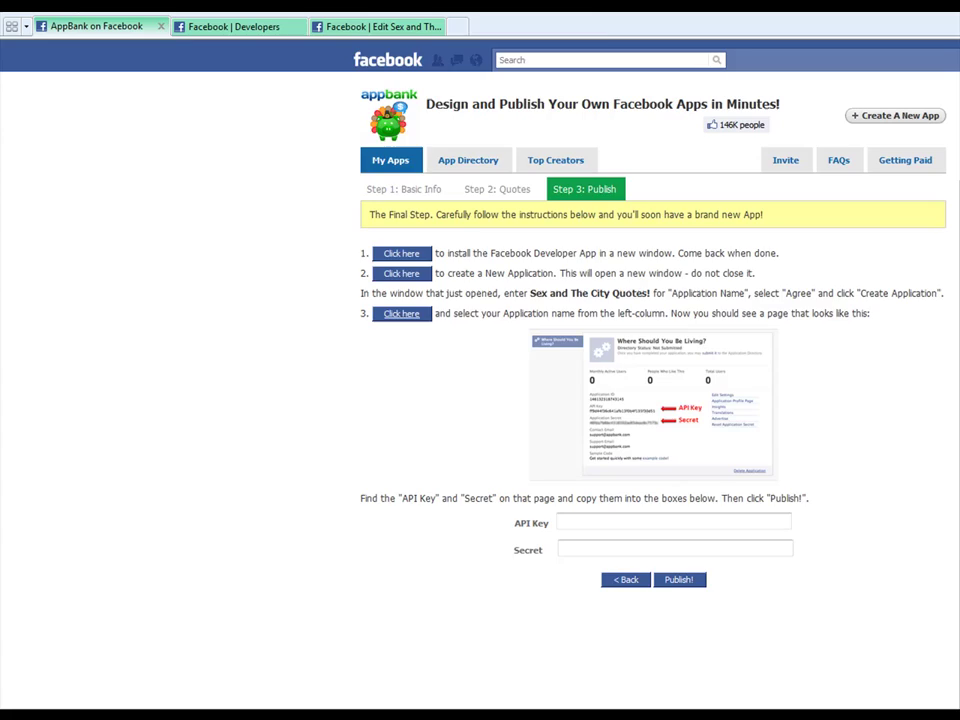
left_click(401, 313)
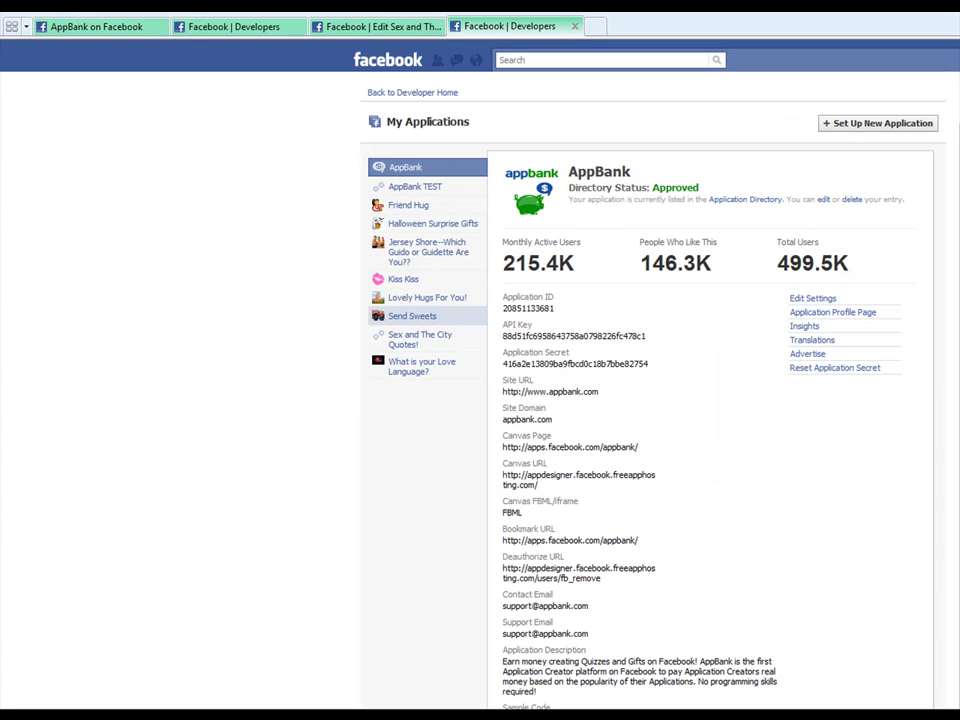
left_click(420, 339)
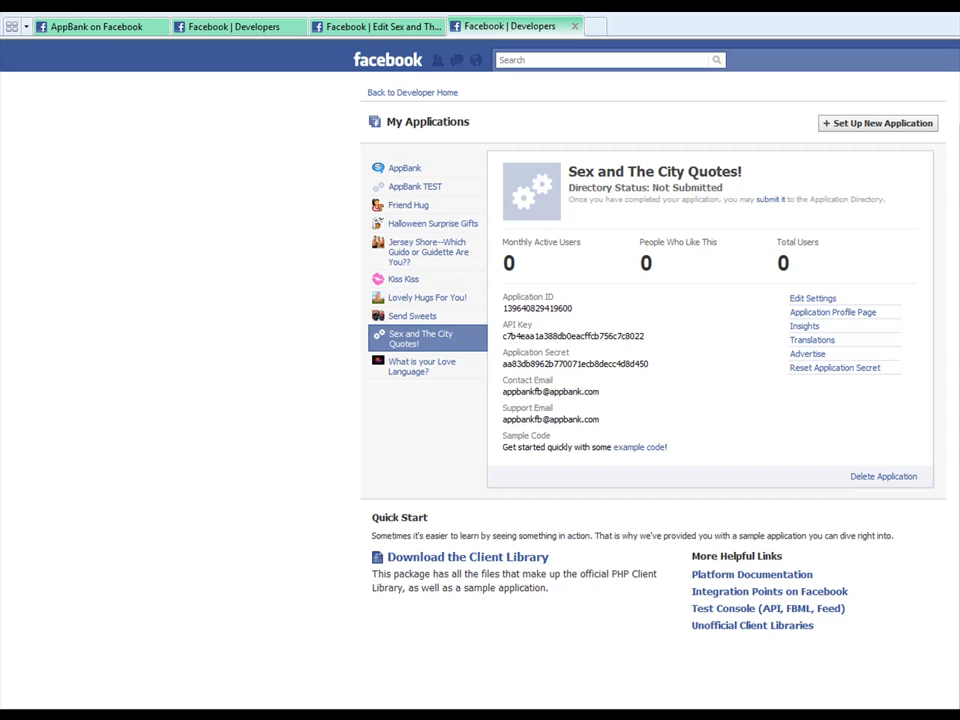
left_click_drag(645, 336, 502, 336)
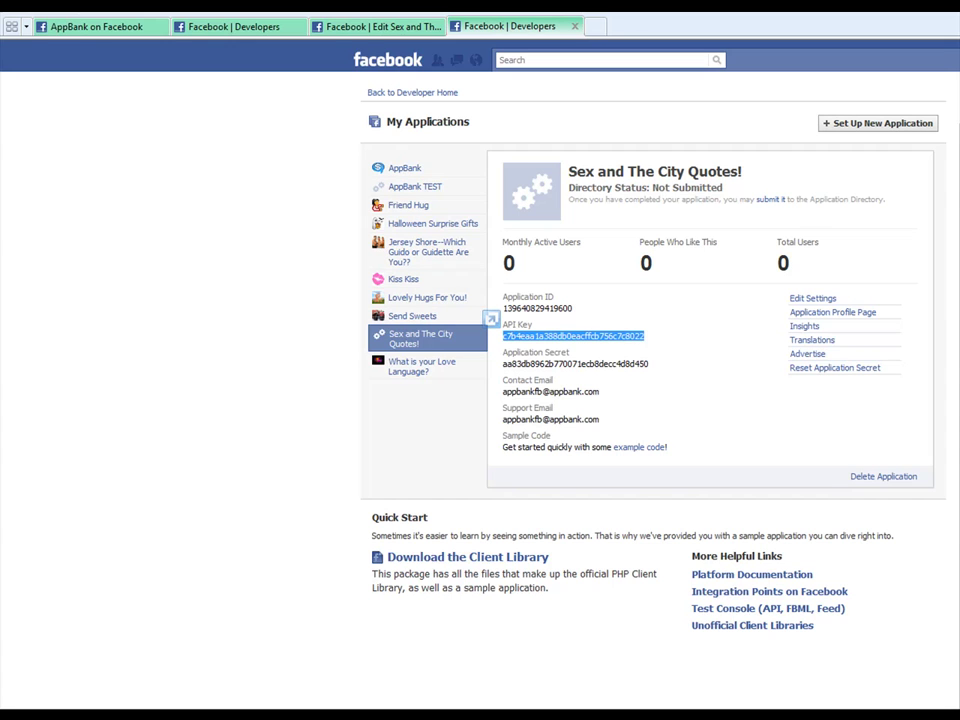
right_click(619, 338)
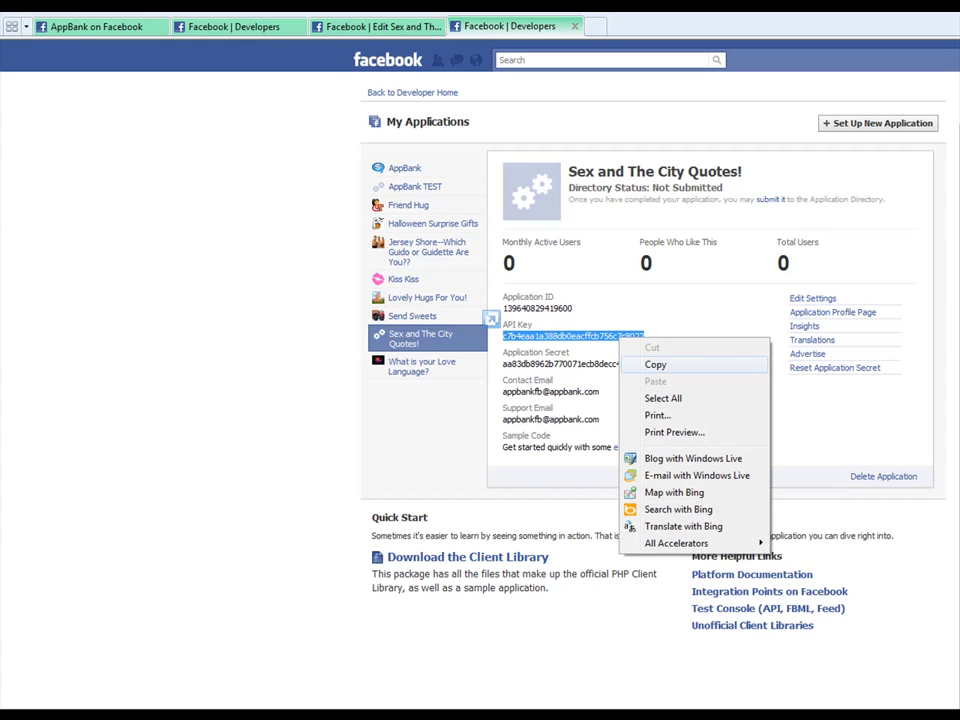
left_click(655, 364)
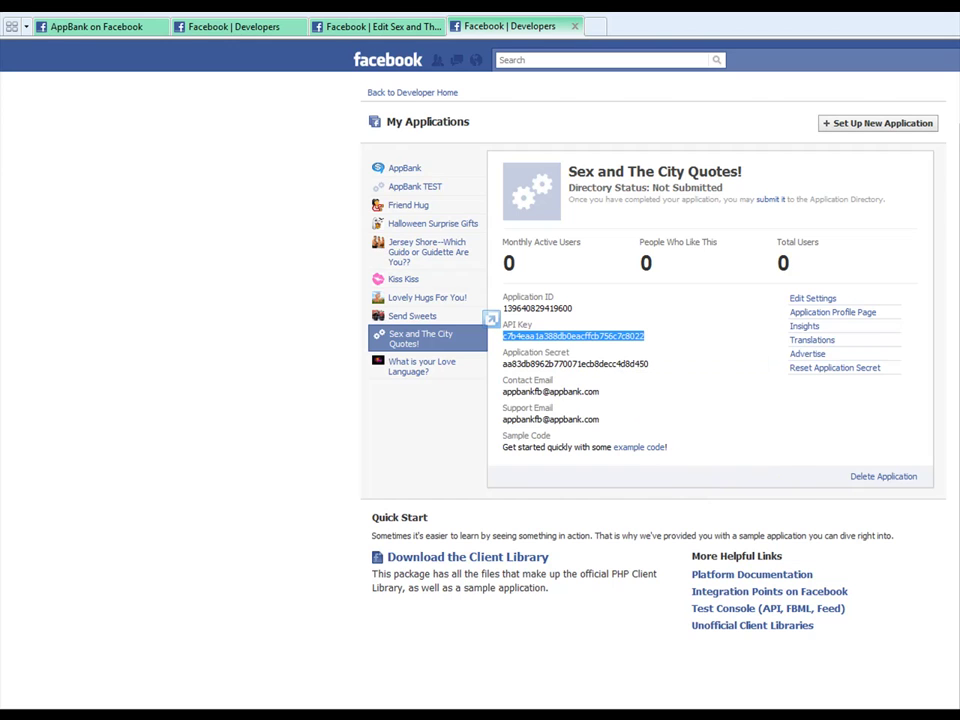
key("ctrl+Tab")
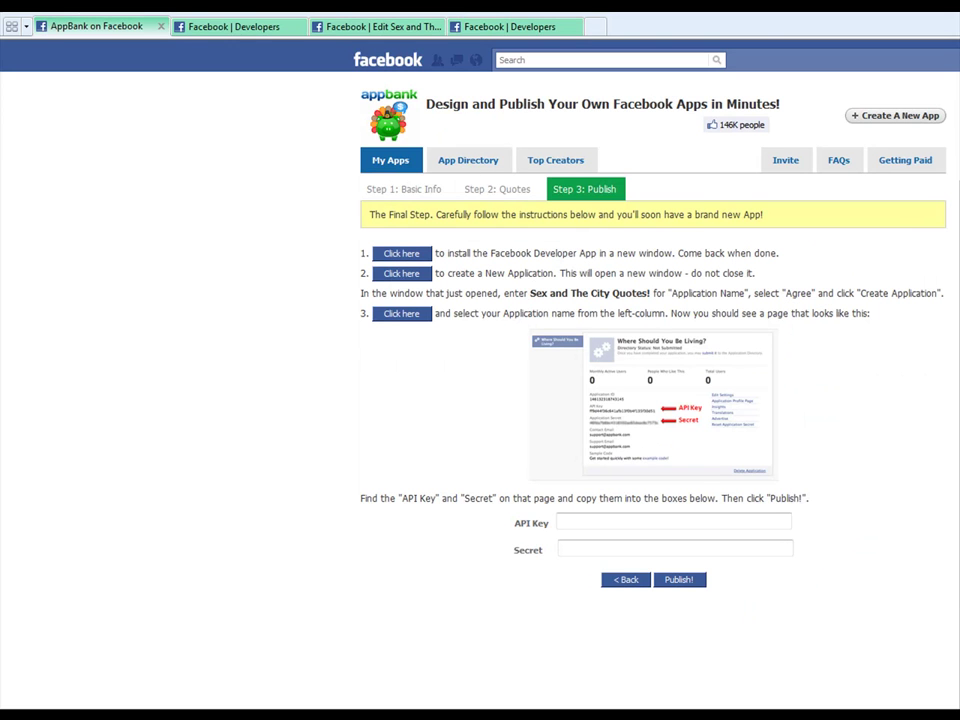
key("ctrl+v")
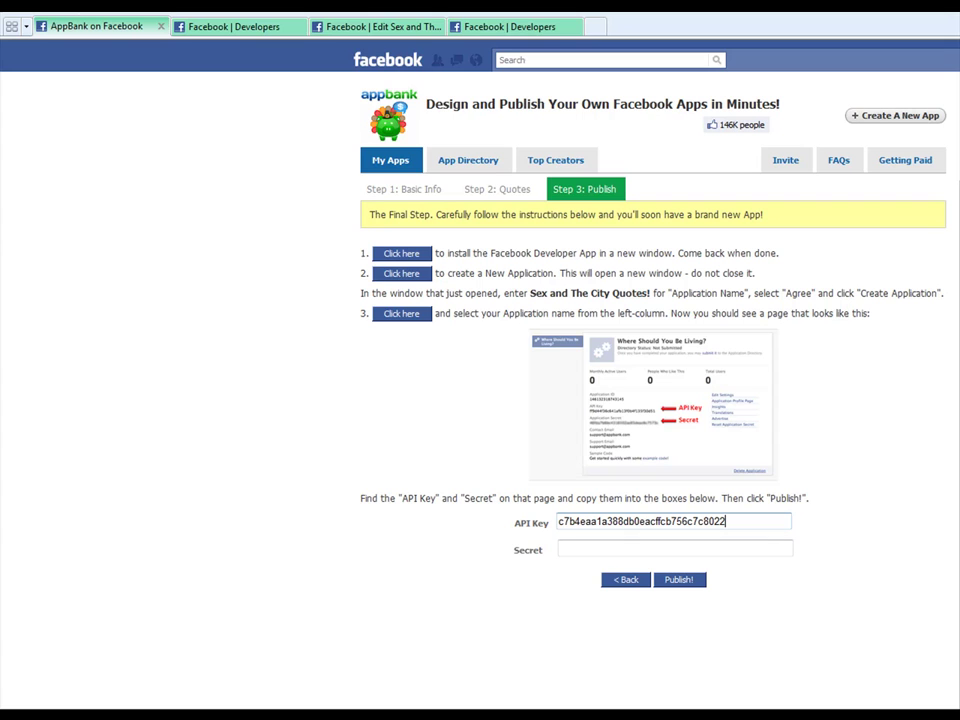
Step: Copy the Application Secret into AppBank's Secret box
key("ctrl+shift+Tab")
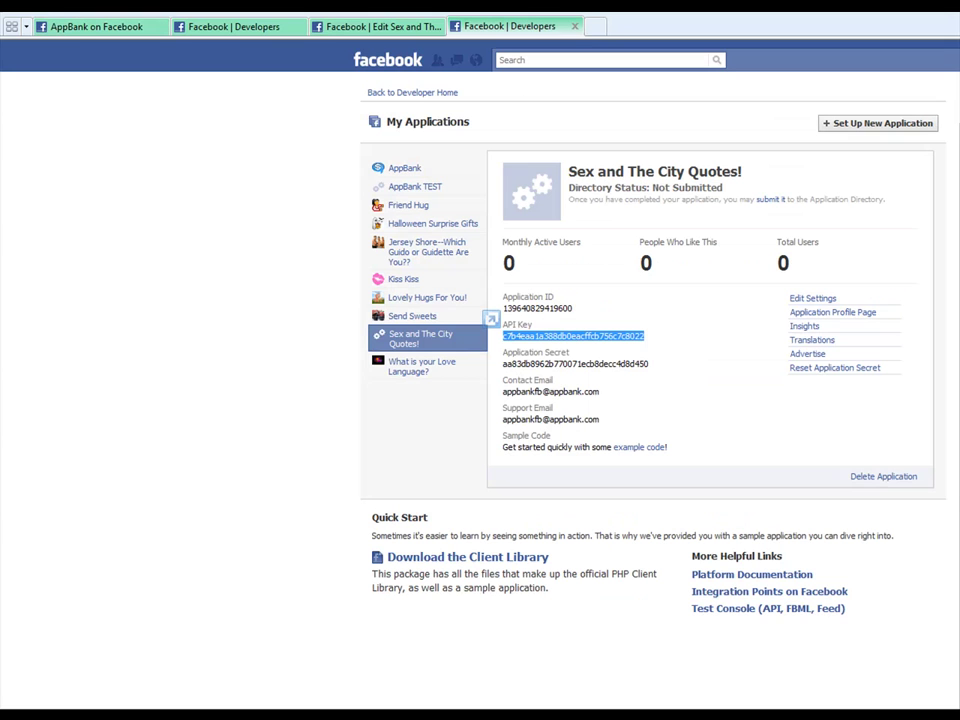
double_click(565, 364)
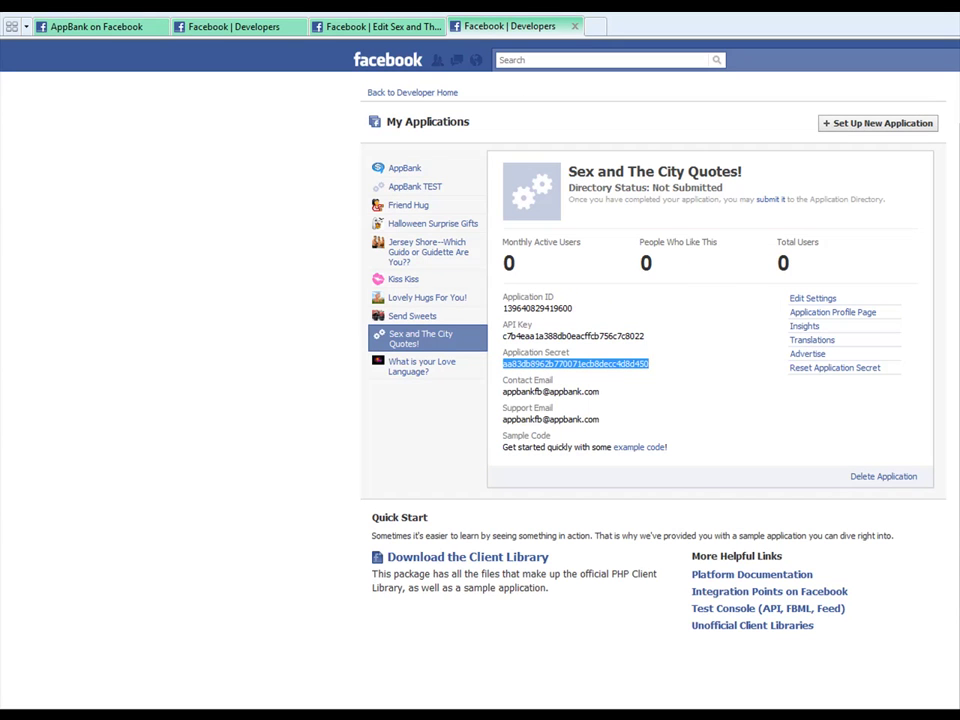
right_click(563, 366)
left_click(606, 389)
key("ctrl+Tab")
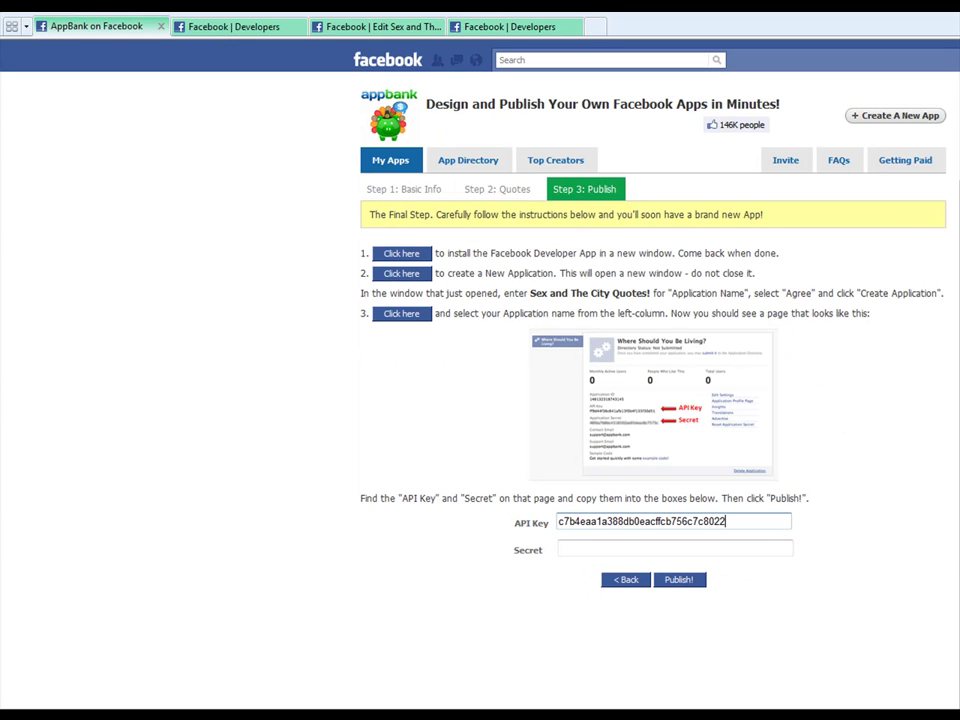
key("Tab")
key("ctrl+v")
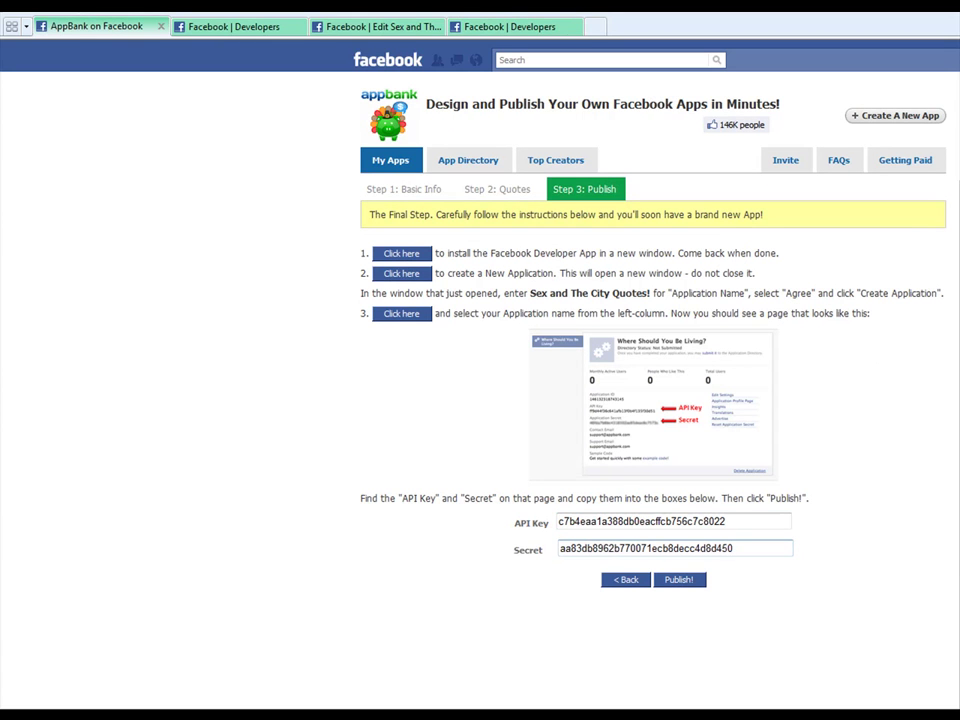
key("Tab")
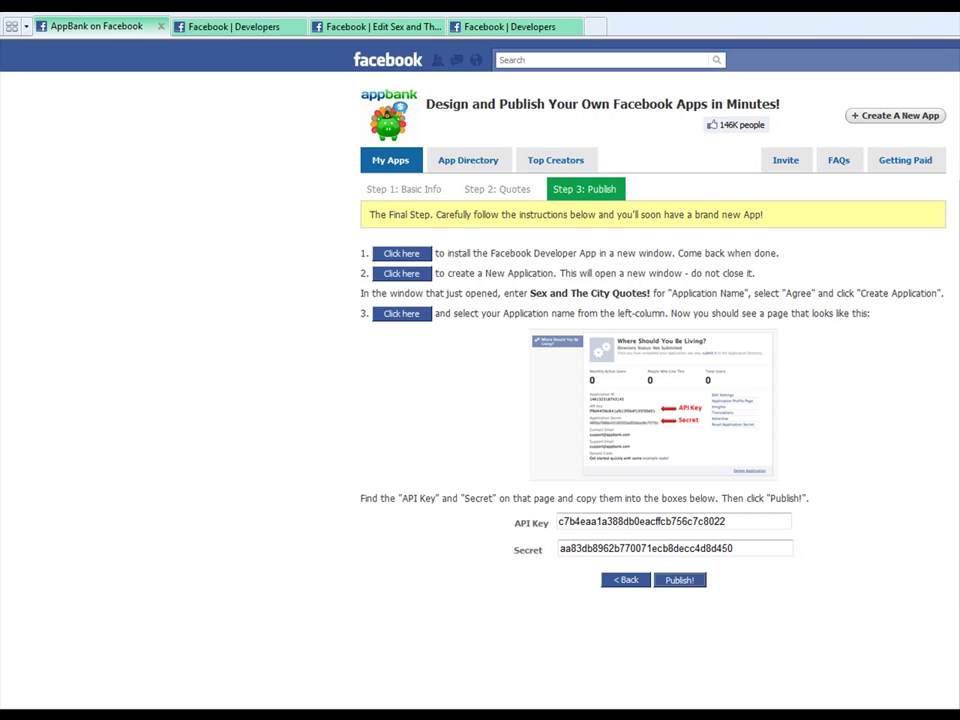
Step: Publish the app and dismiss the 'Publish to your Wall' prompt
key("Return")
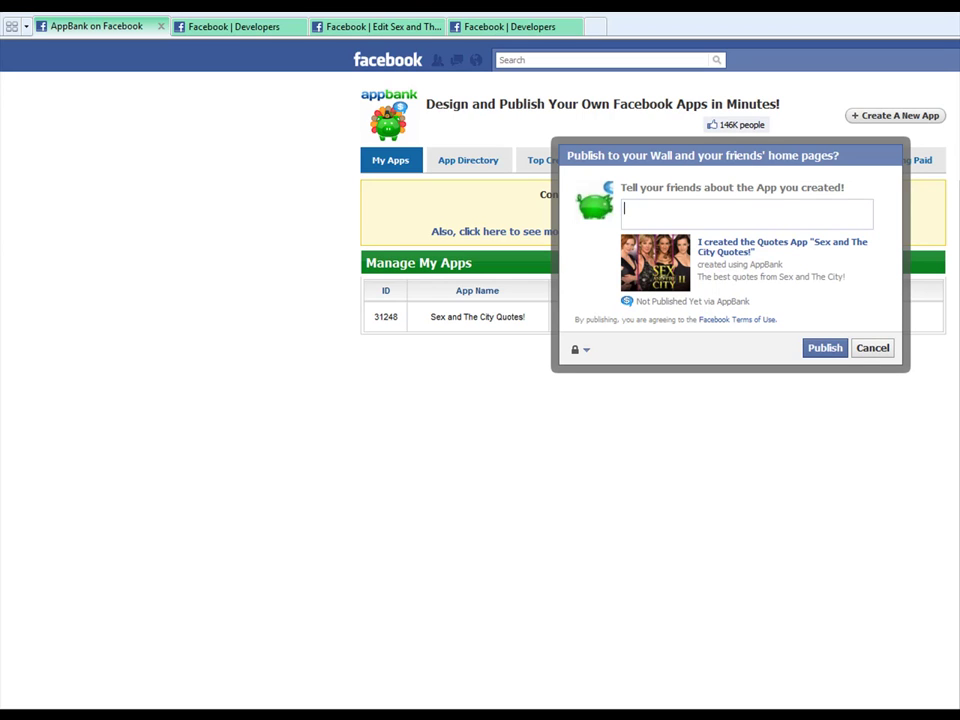
left_click(825, 348)
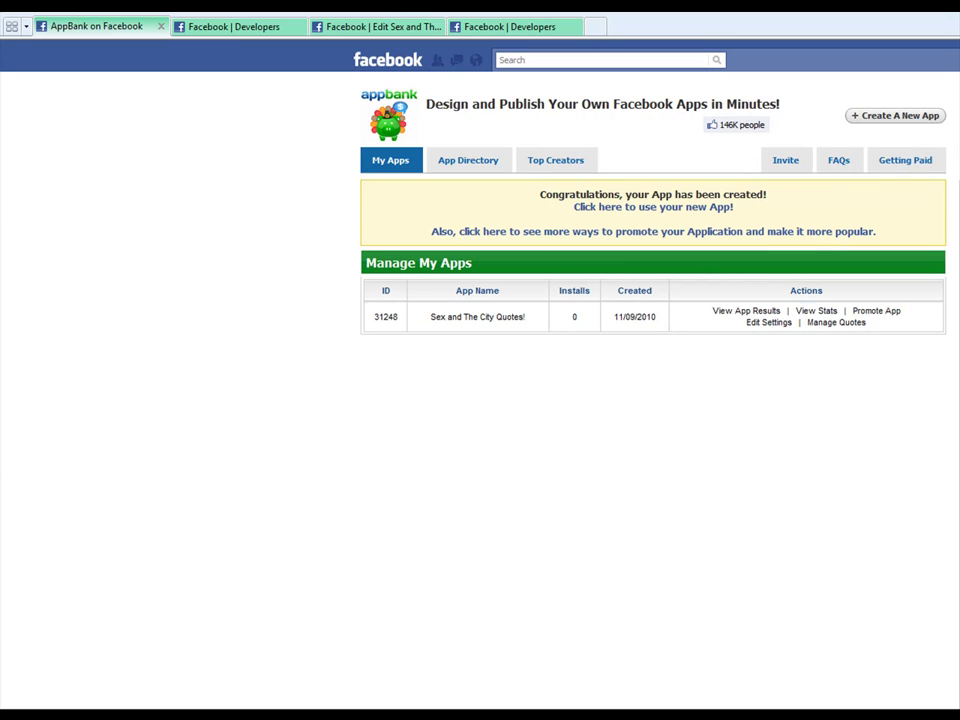
Step: Upload Sex-And-The-City2.jpg as the application icon in its edit settings
left_click(505, 26)
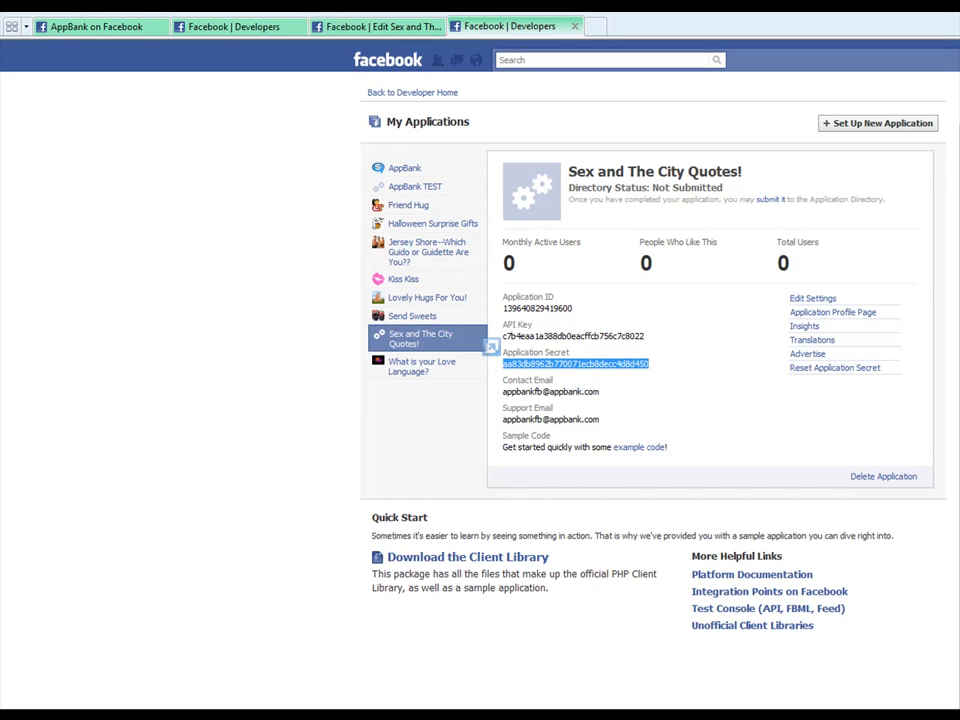
left_click(490, 346)
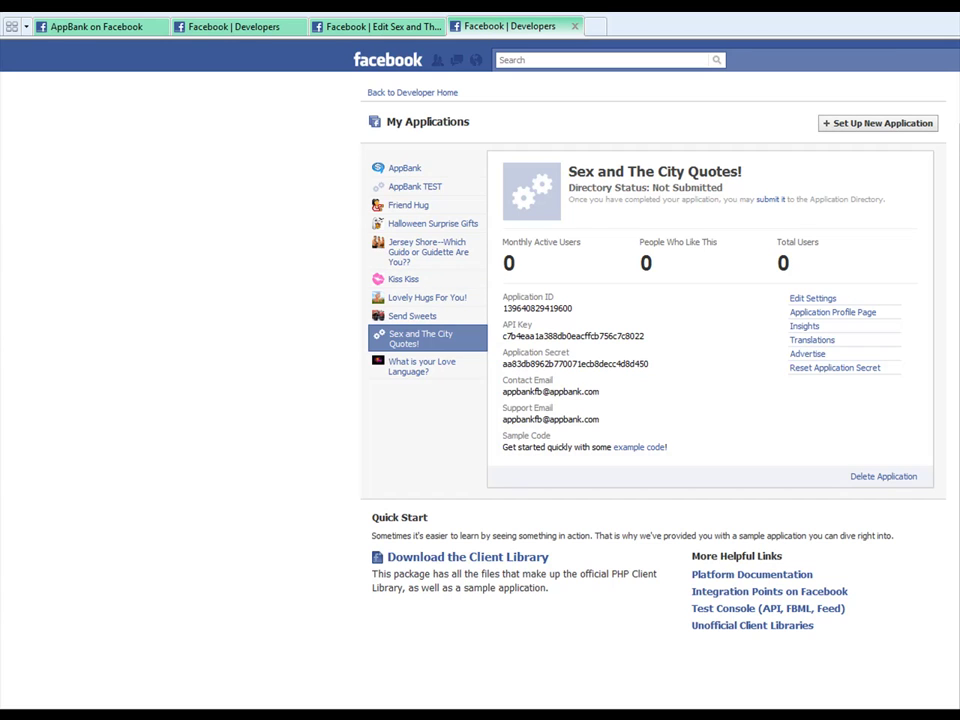
left_click(812, 298)
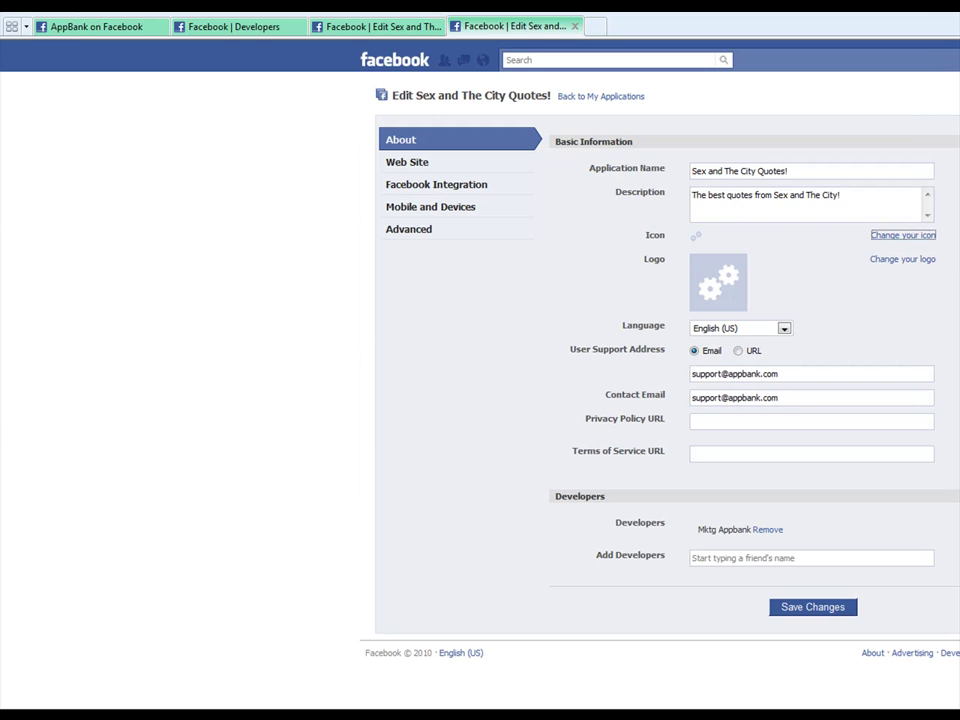
left_click(903, 235)
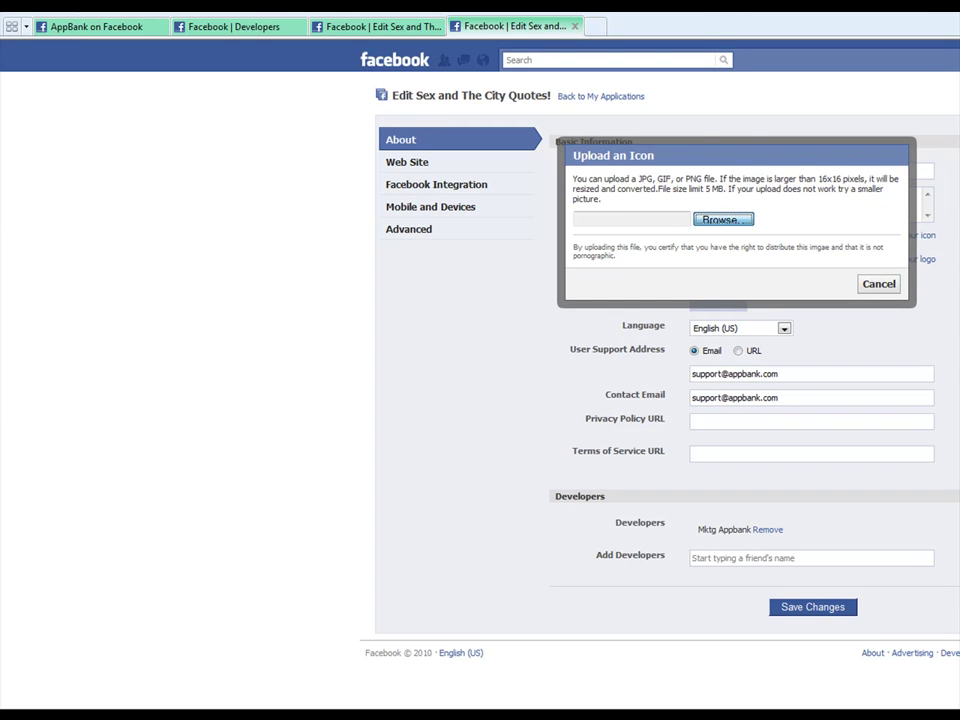
left_click(722, 219)
type("se")
key("Down")
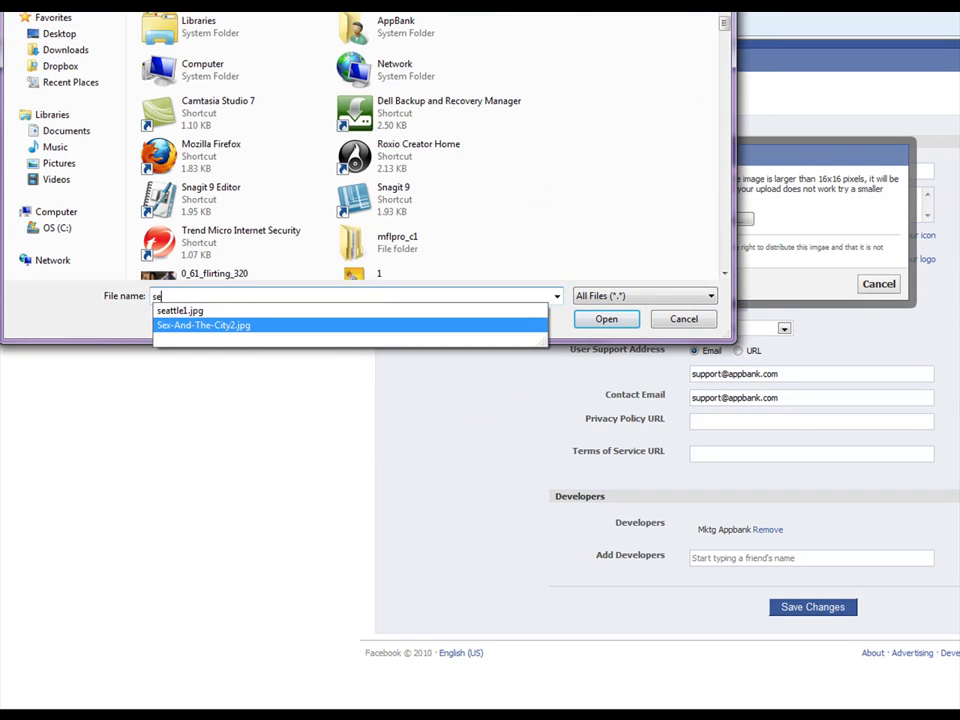
key("Return")
key("Return")
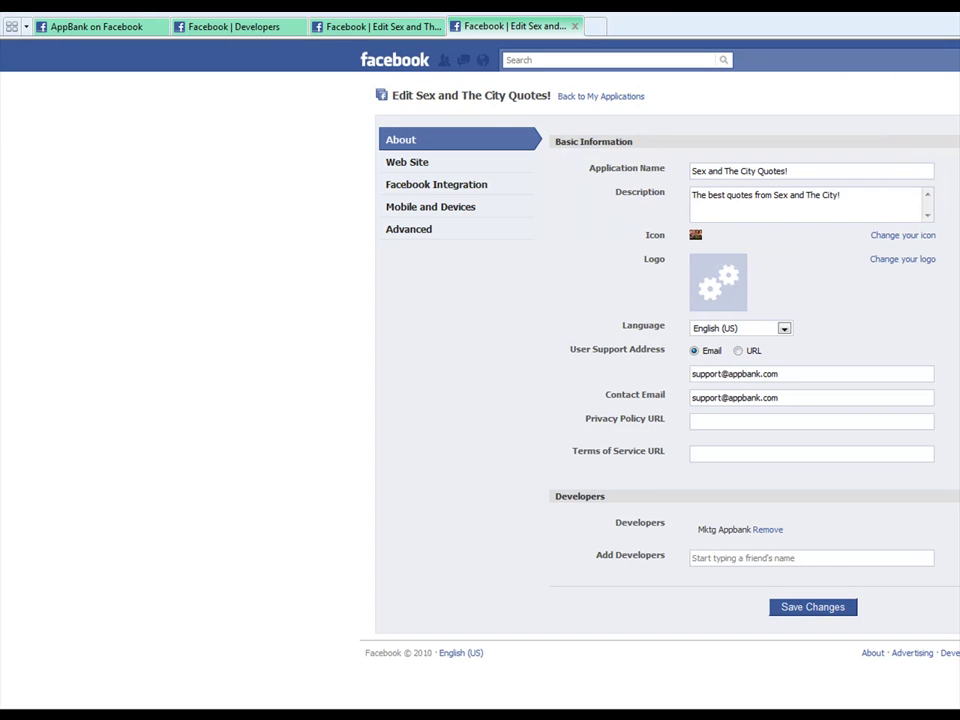
Step: Upload Sex-And-The-City2.jpg as the application logo and save the changes
left_click(902, 259)
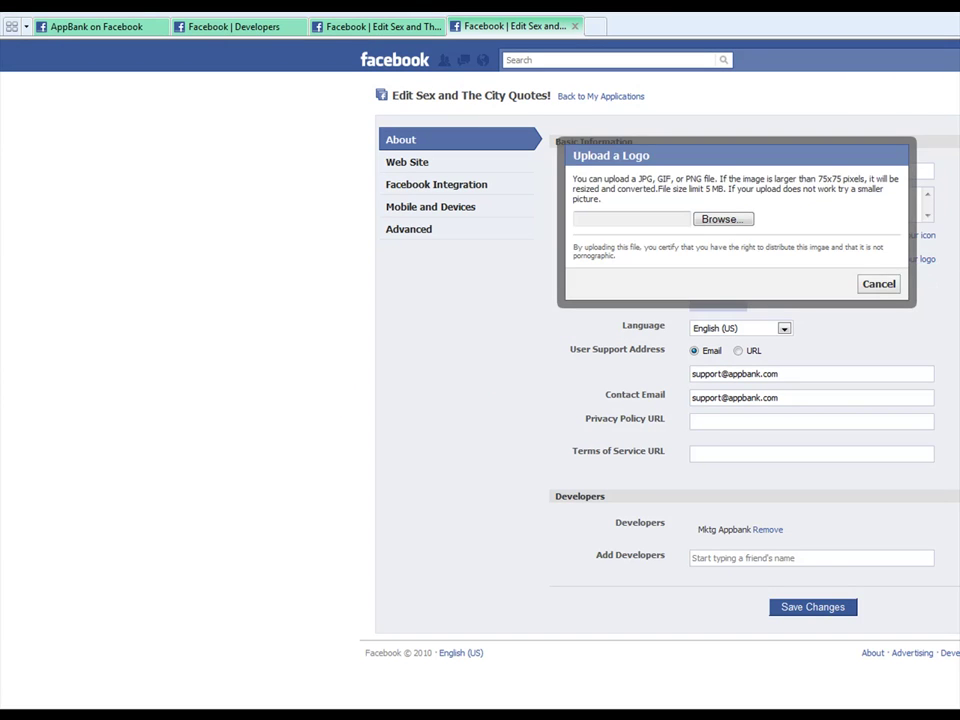
left_click(723, 219)
type("sex")
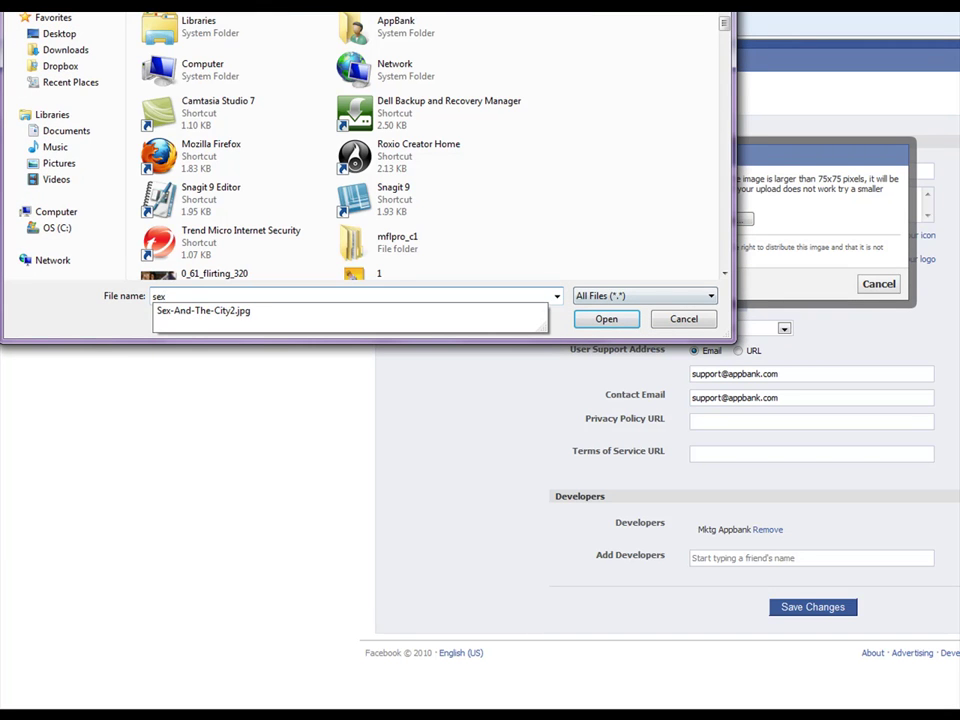
key("Return")
key("Return")
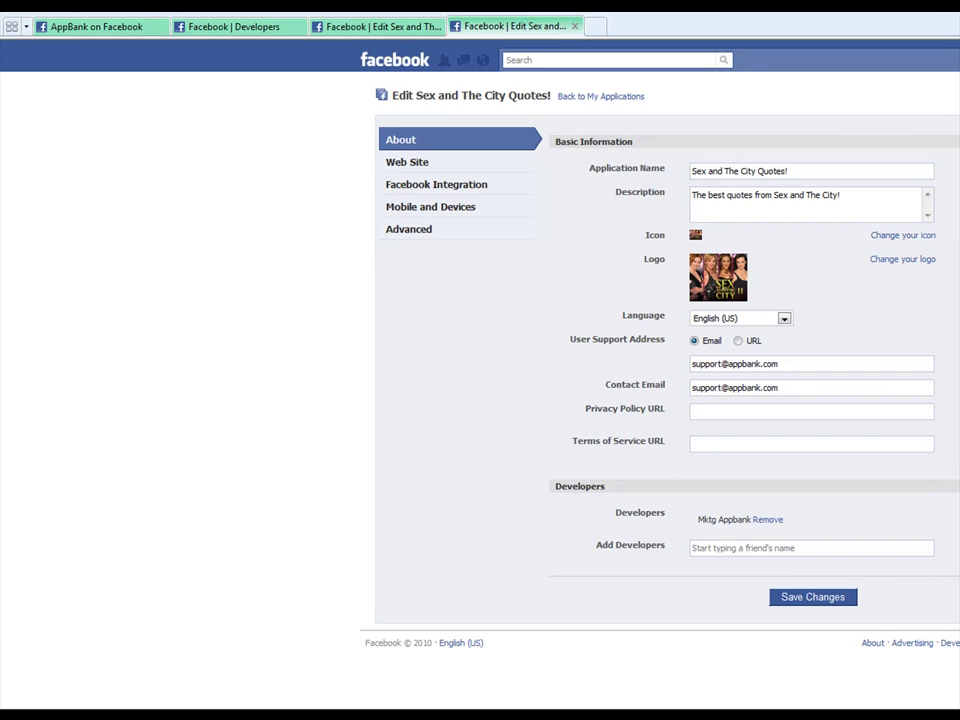
left_click(813, 597)
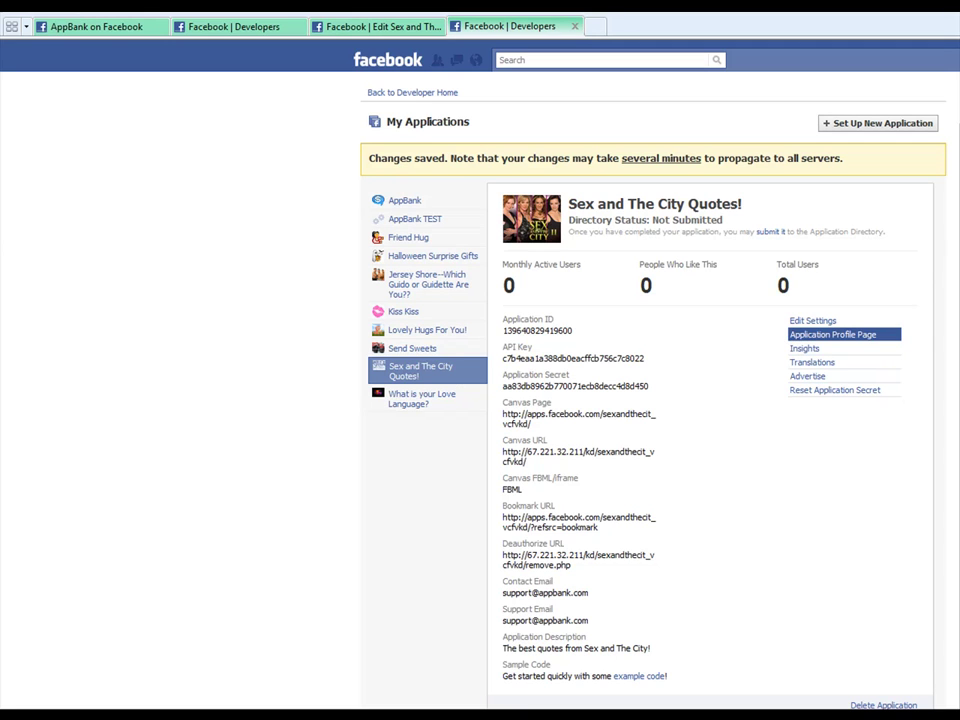
Step: Upload Sex-And-The-City2.jpg as the application profile page's picture
left_click(832, 334)
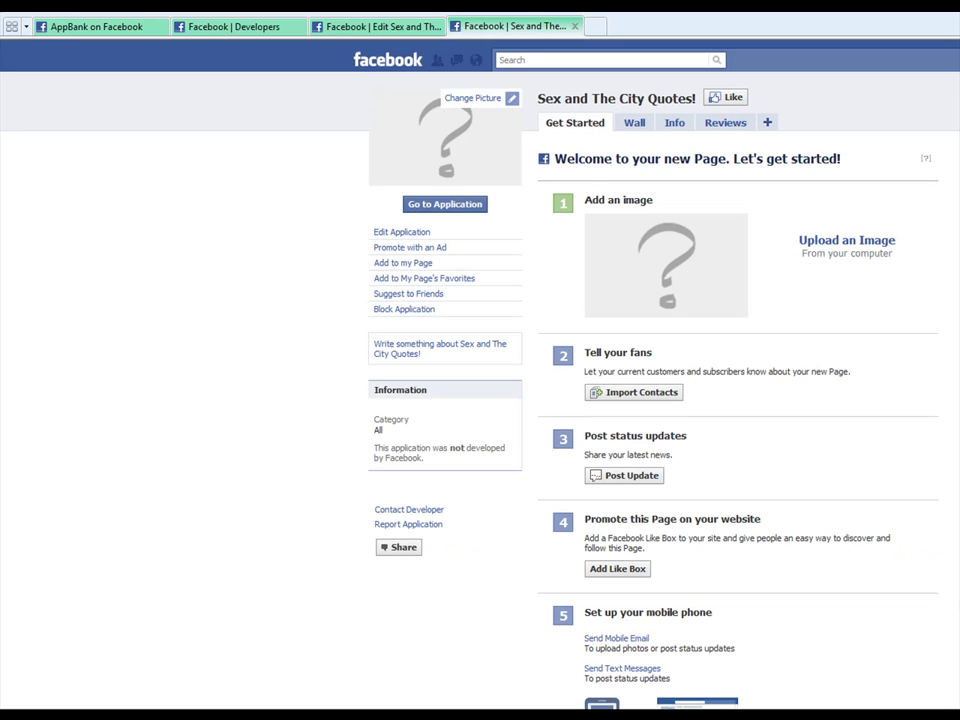
left_click(508, 99)
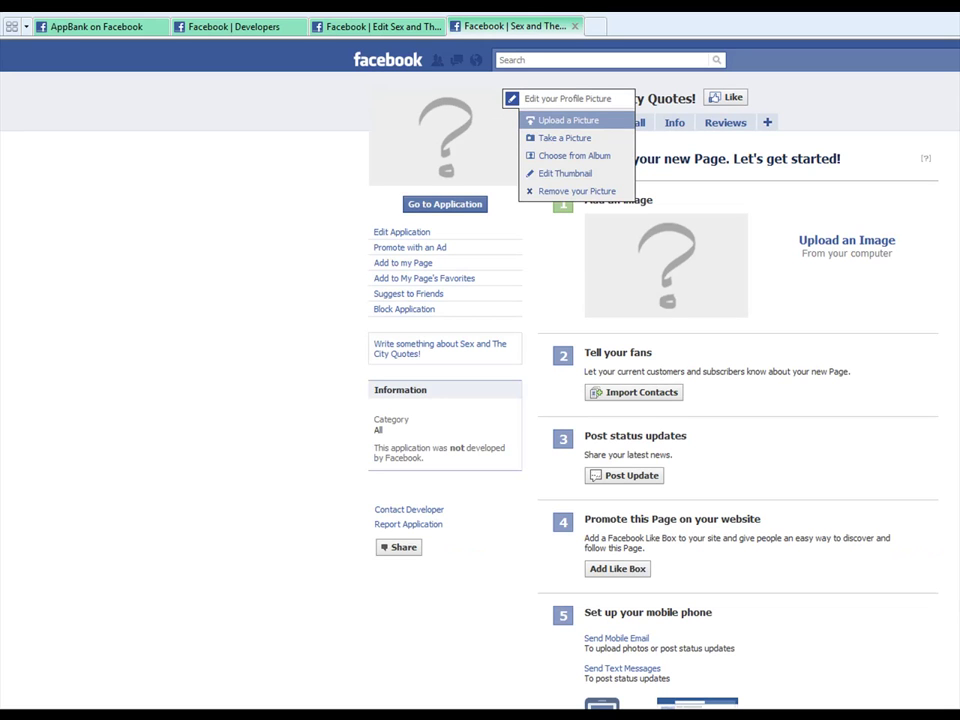
left_click(566, 120)
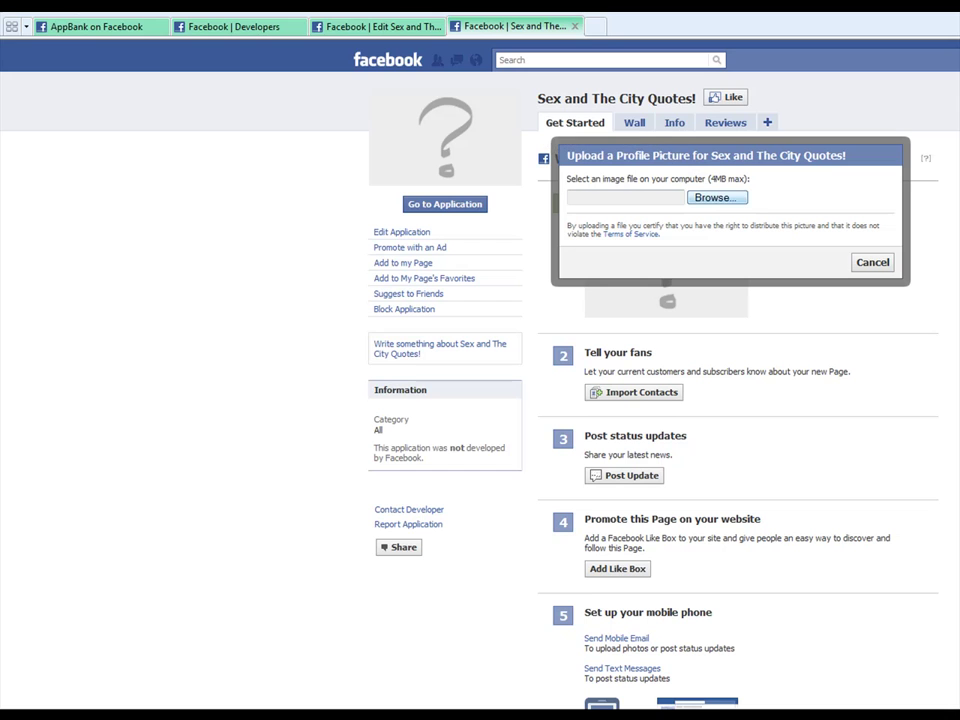
left_click(716, 197)
type("s")
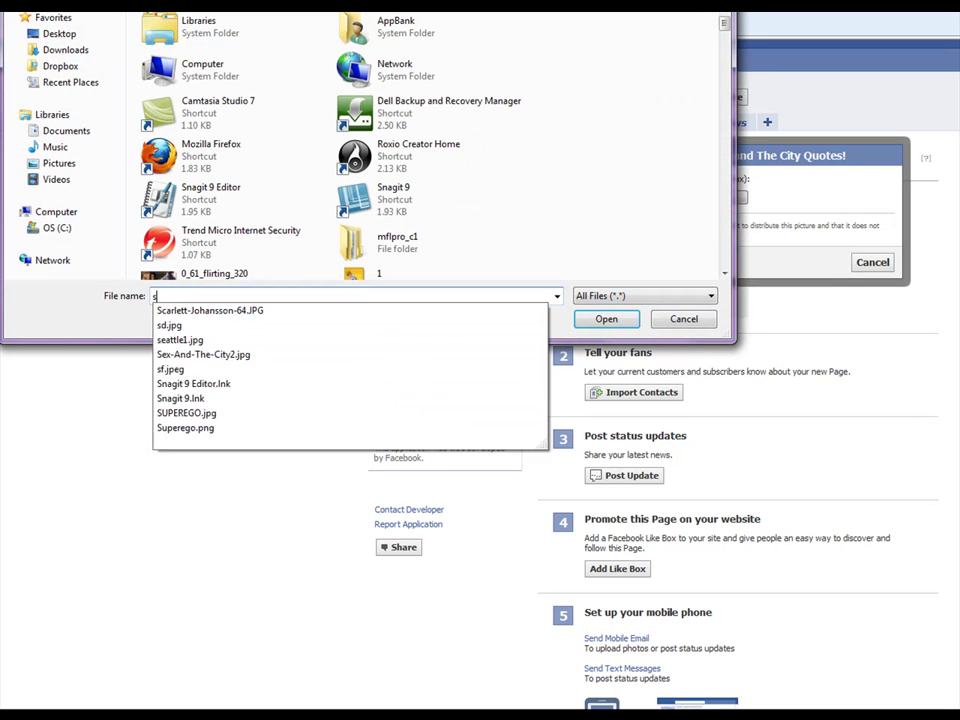
type("ex")
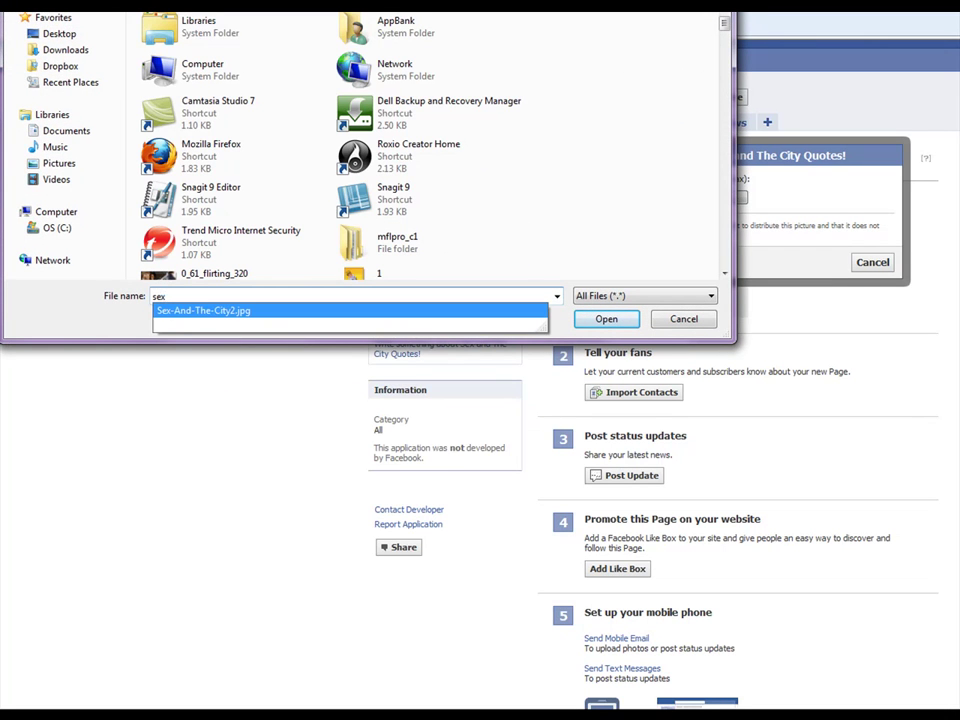
key("Return")
key("Return")
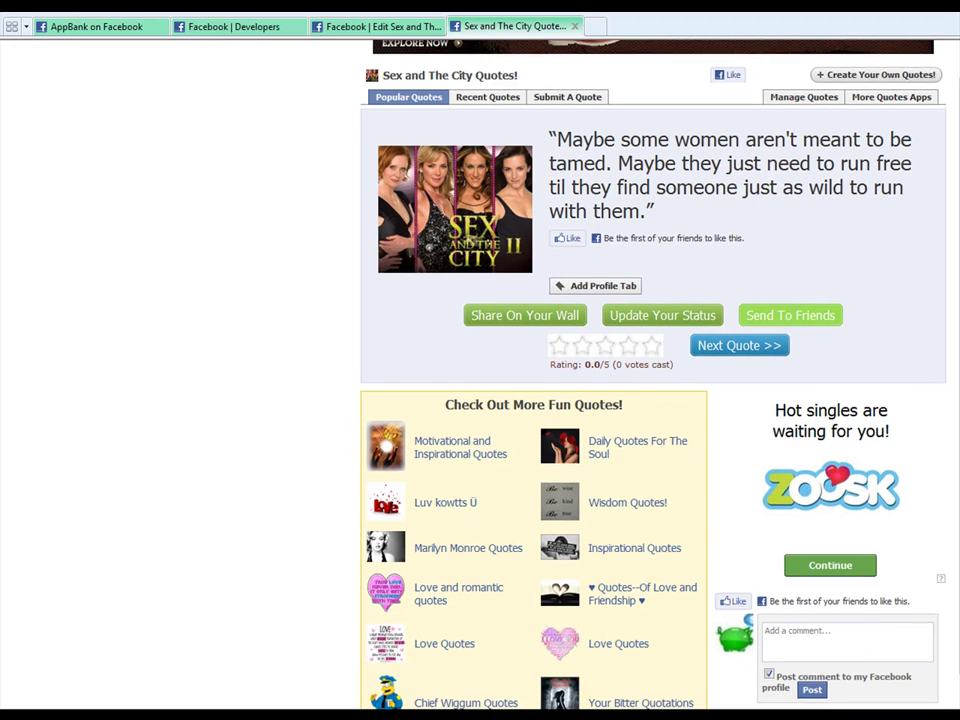
Step: Scroll through the live quotes app and follow its 'Sex and The City Quotes!' footer link to the Facebook page
scroll(533, 380, "down", 5)
scroll(533, 380, "down", 3)
scroll(533, 380, "down", 2)
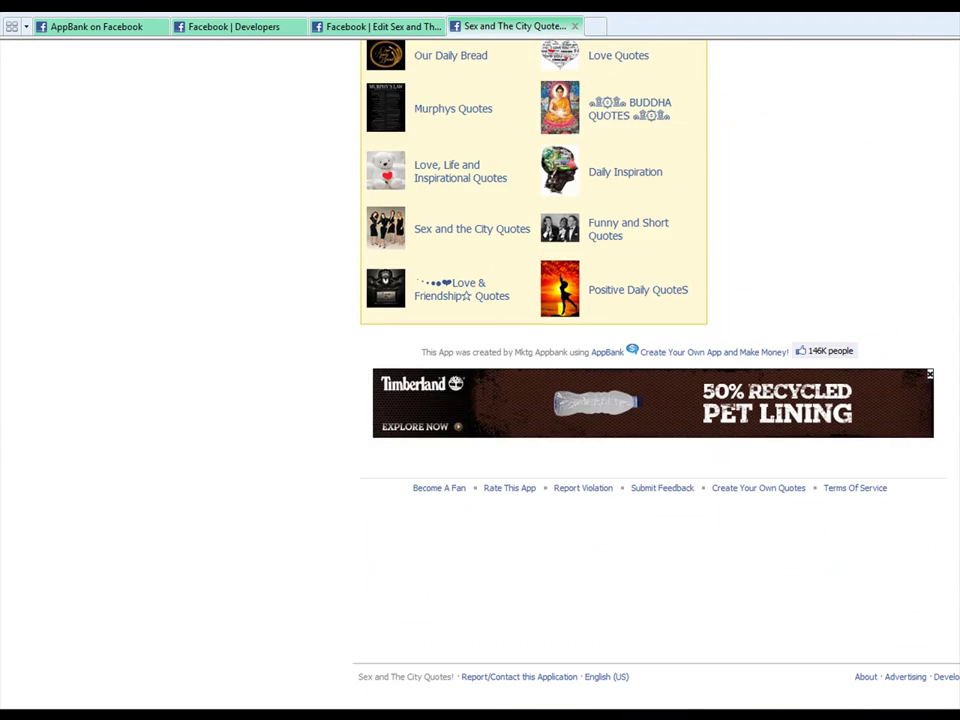
left_click(406, 677)
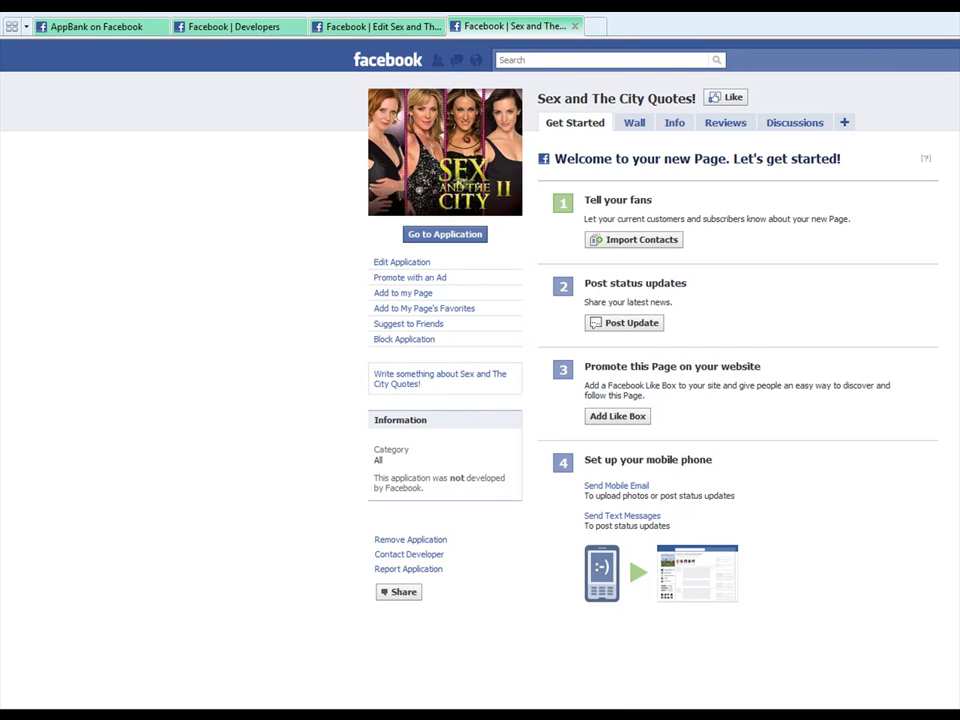
Step: Return to the 'AppBank on Facebook' tab showing Sex and The City Quotes! with zero installs
key("ctrl+Tab")
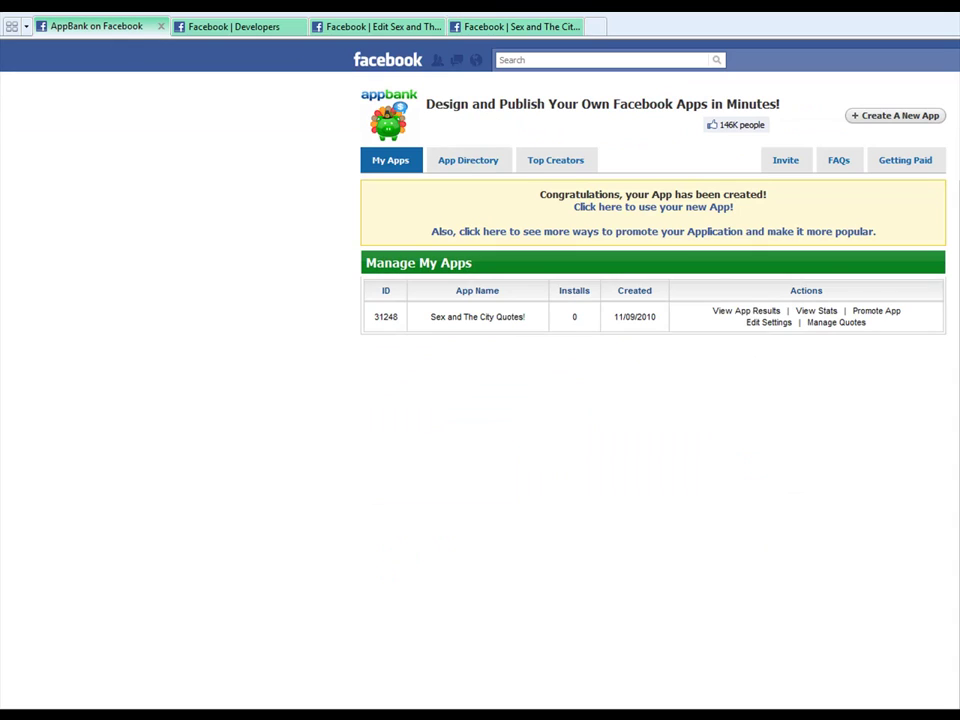